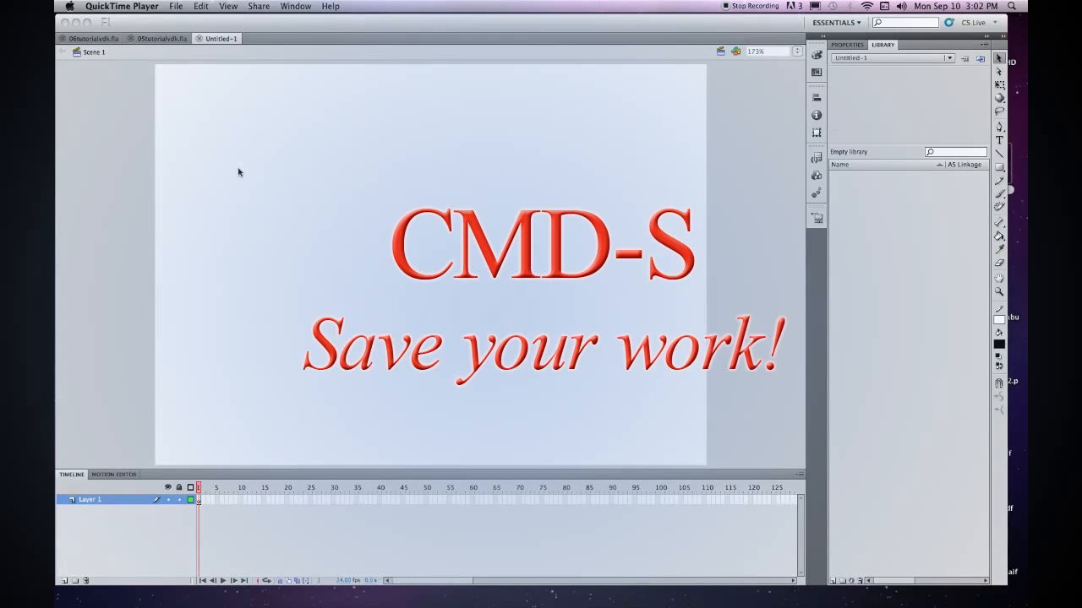
Save the new document as 06tutorialvdk.fla in the tutorials folder
{"action": "key", "text": "super+s"}
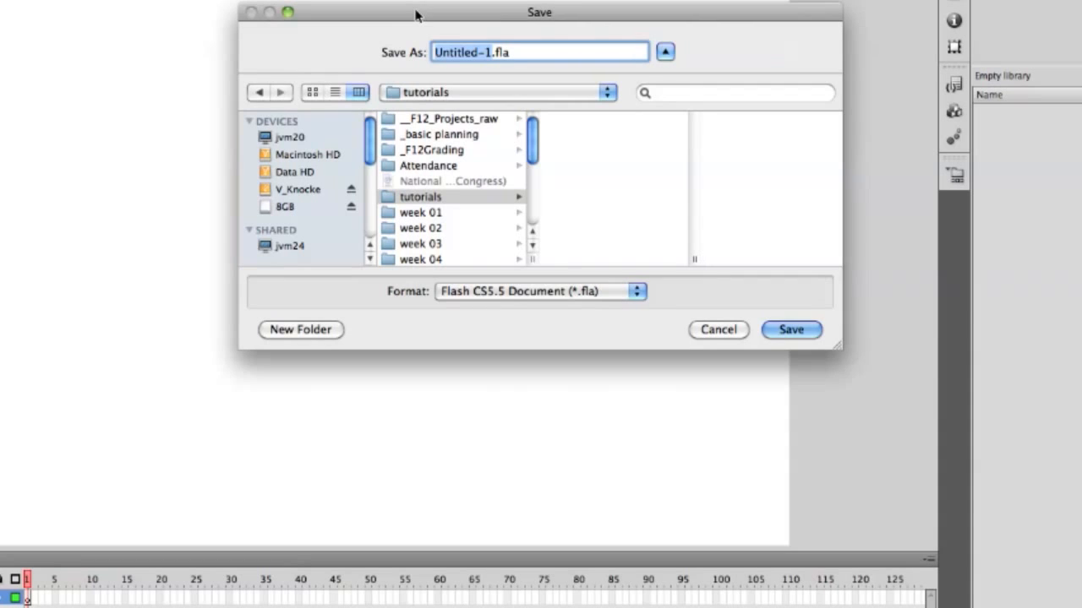
{"action": "type", "text": "06t"}
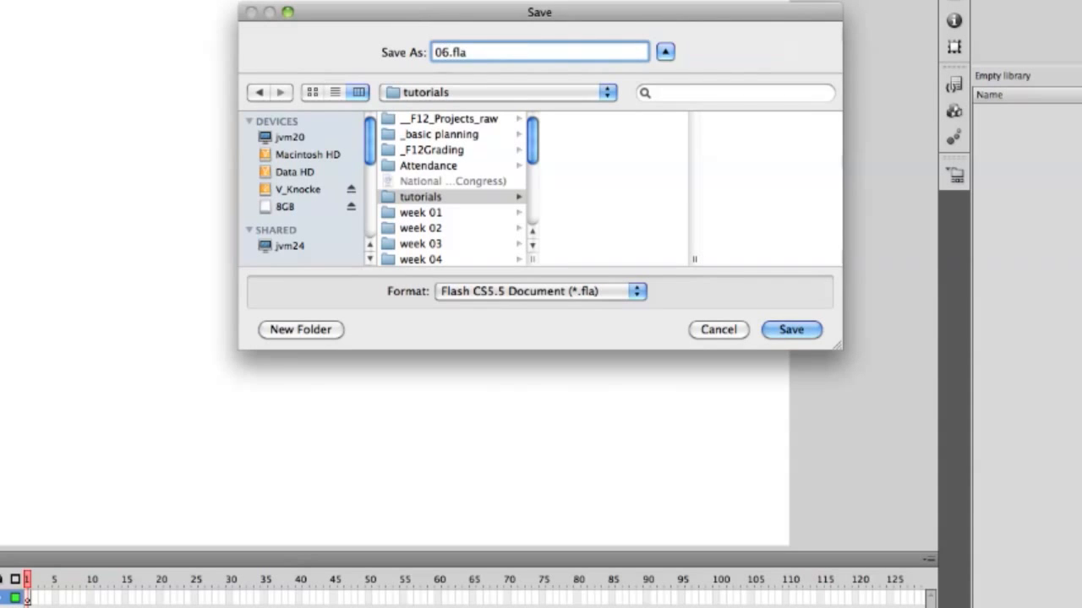
{"action": "type", "text": "utorialvdk"}
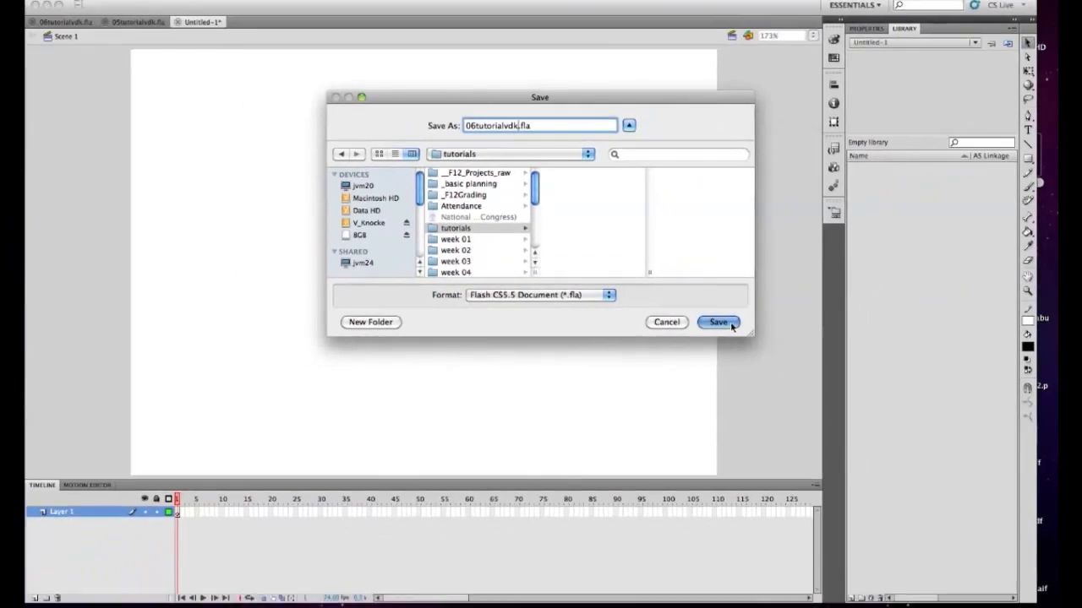
{"action": "left_click", "coordinate": [730, 323]}
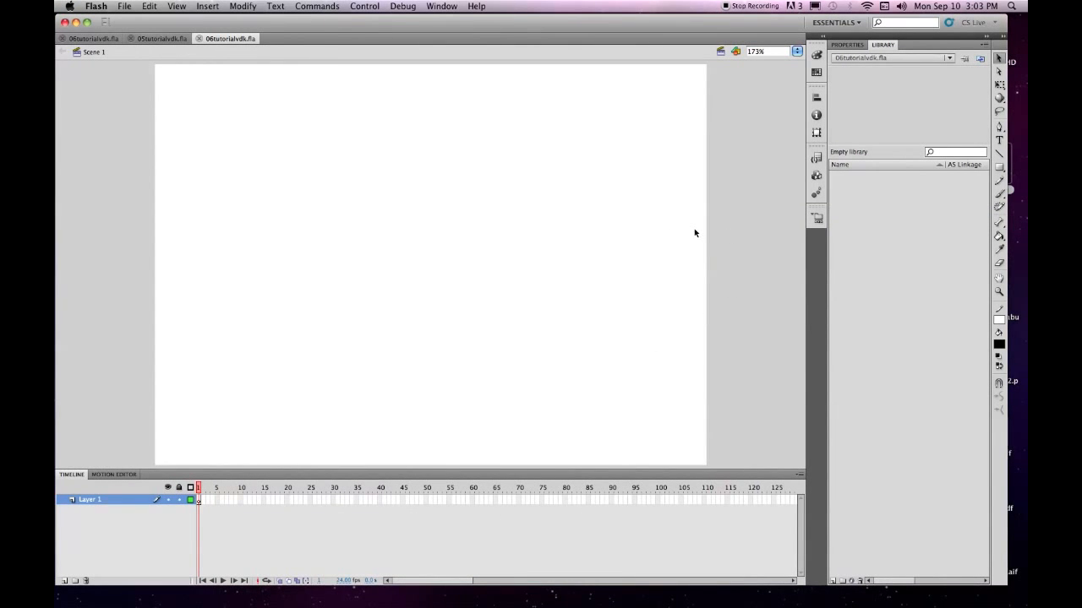
Set the document dimensions to 1280 x 720 px and the frame rate to 12 fps
{"action": "left_click", "coordinate": [847, 44]}
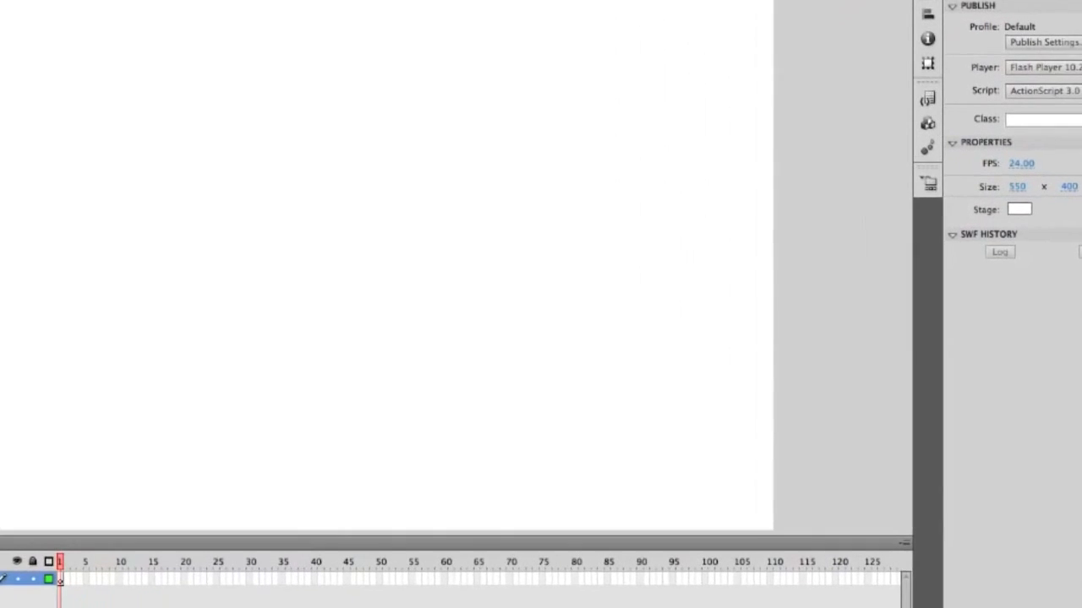
{"action": "key", "text": "super+j"}
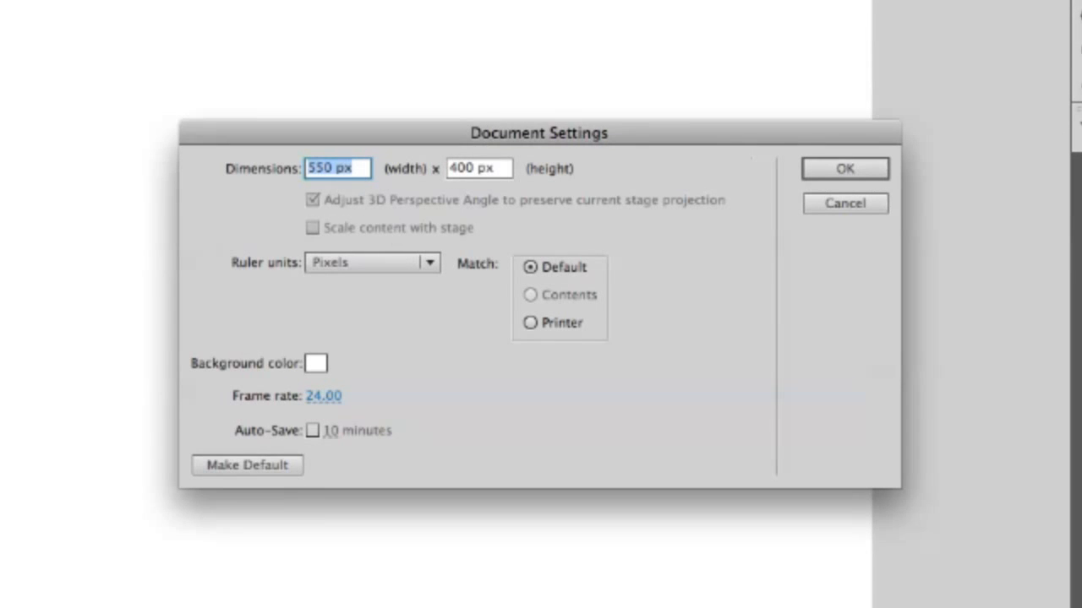
{"action": "type", "text": "1280"}
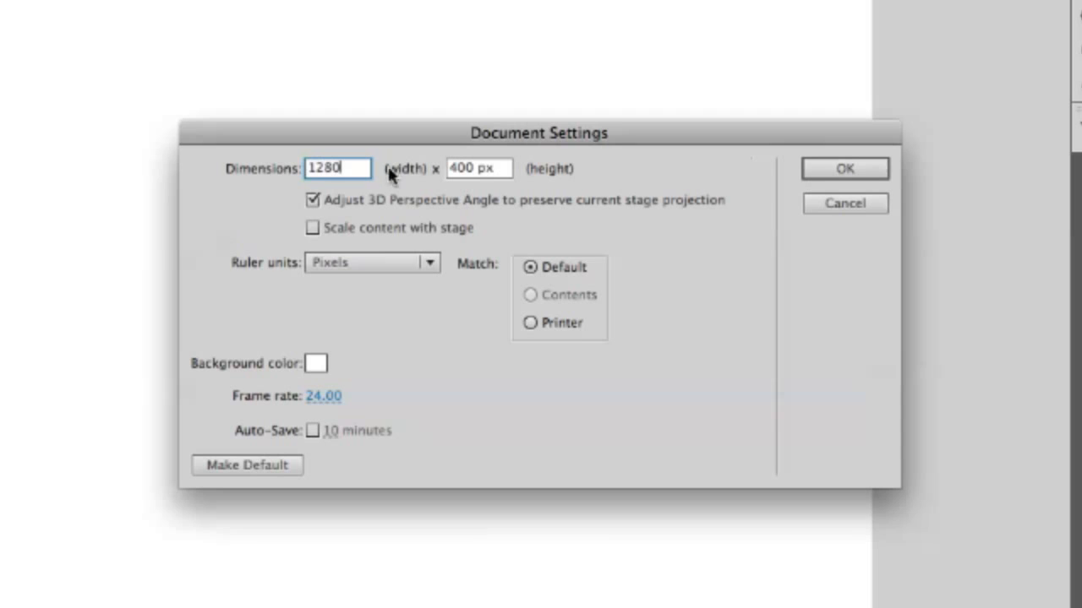
{"action": "key", "text": "Tab"}
{"action": "left_click_drag", "start_coordinate": [493, 168], "coordinate": [419, 159]}
{"action": "type", "text": "720"}
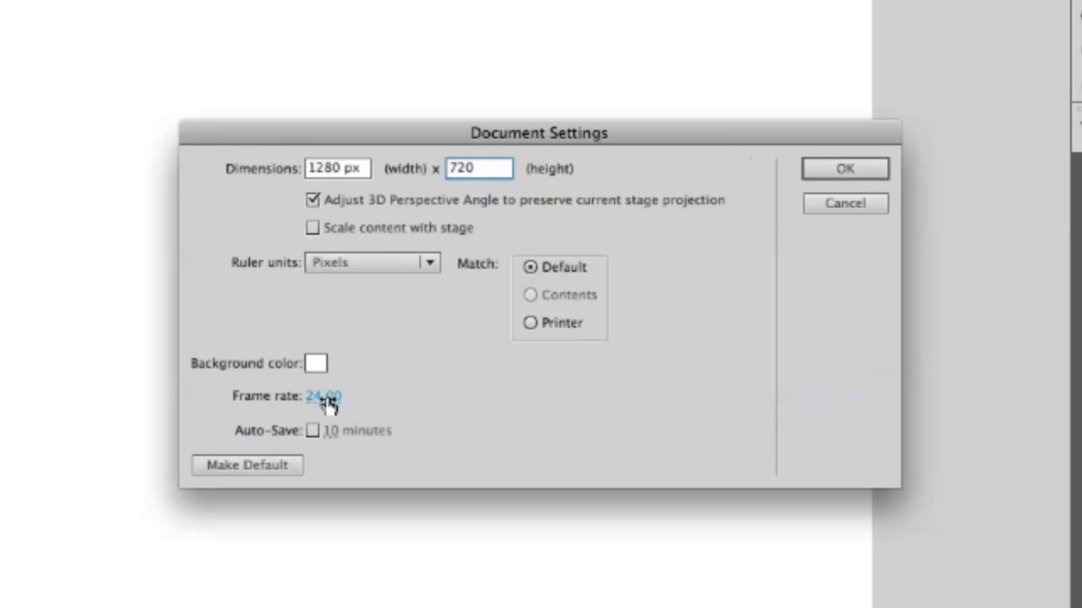
{"action": "left_click", "coordinate": [325, 398]}
{"action": "type", "text": "12"}
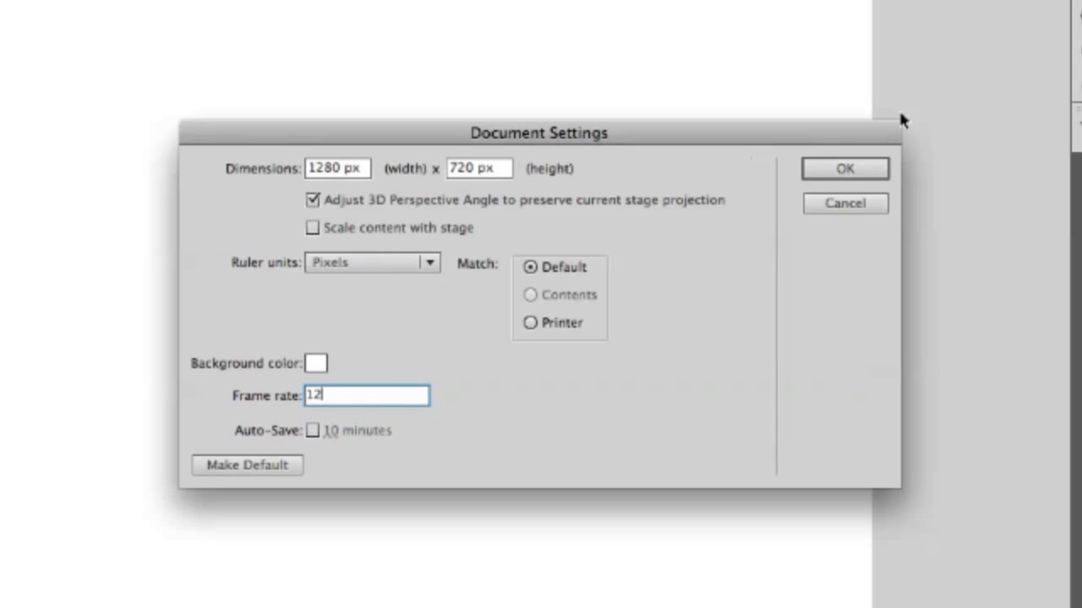
{"action": "left_click", "coordinate": [843, 177]}
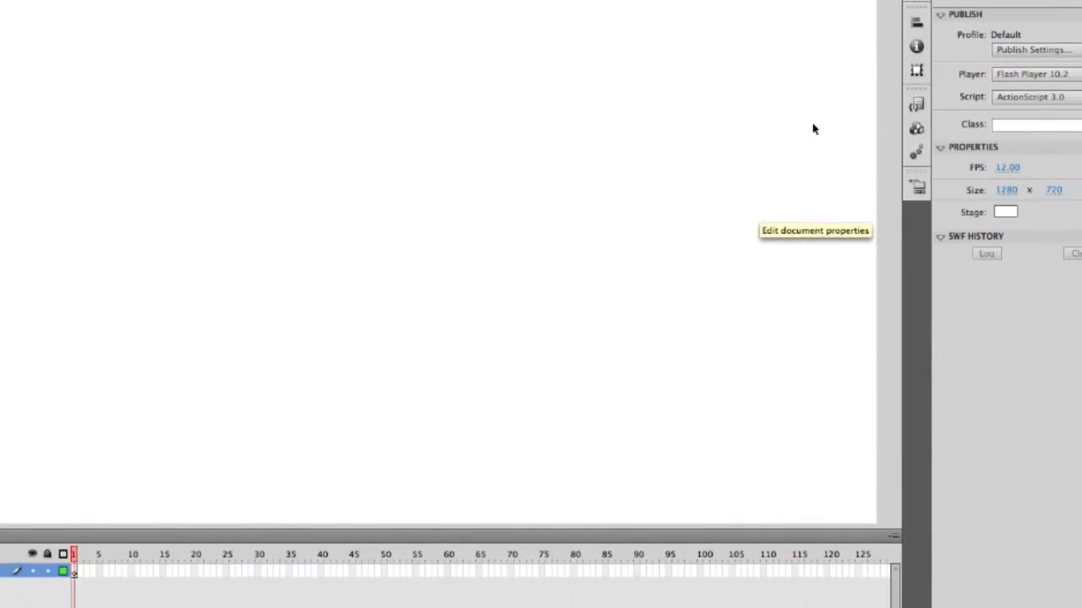
Add three new layers above Layer 1 in the timeline
{"action": "left_click", "coordinate": [847, 3]}
{"action": "left_click", "coordinate": [799, 51]}
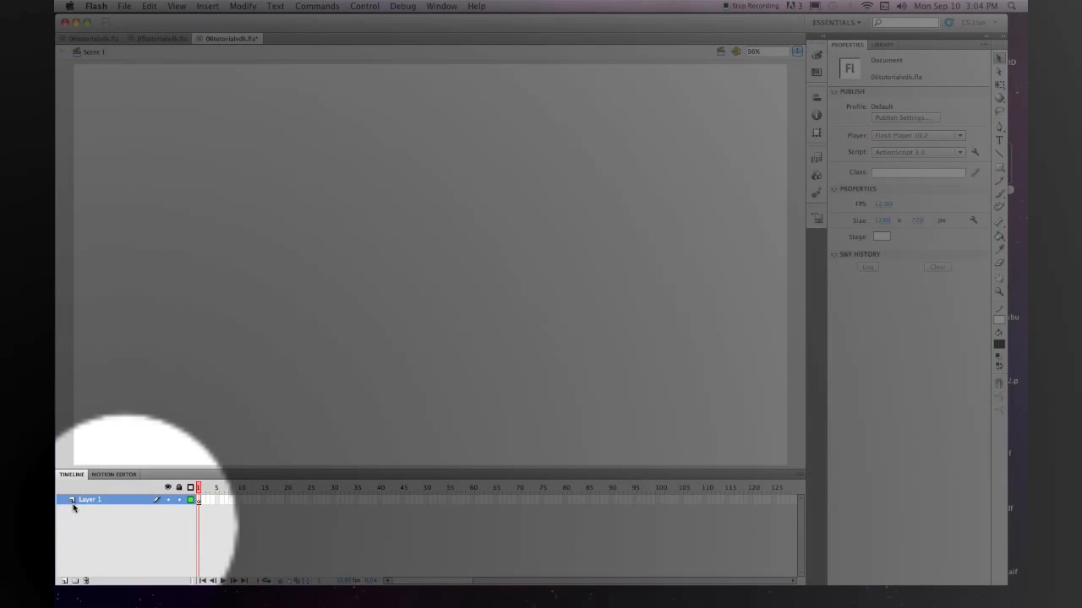
{"action": "left_click", "coordinate": [64, 581]}
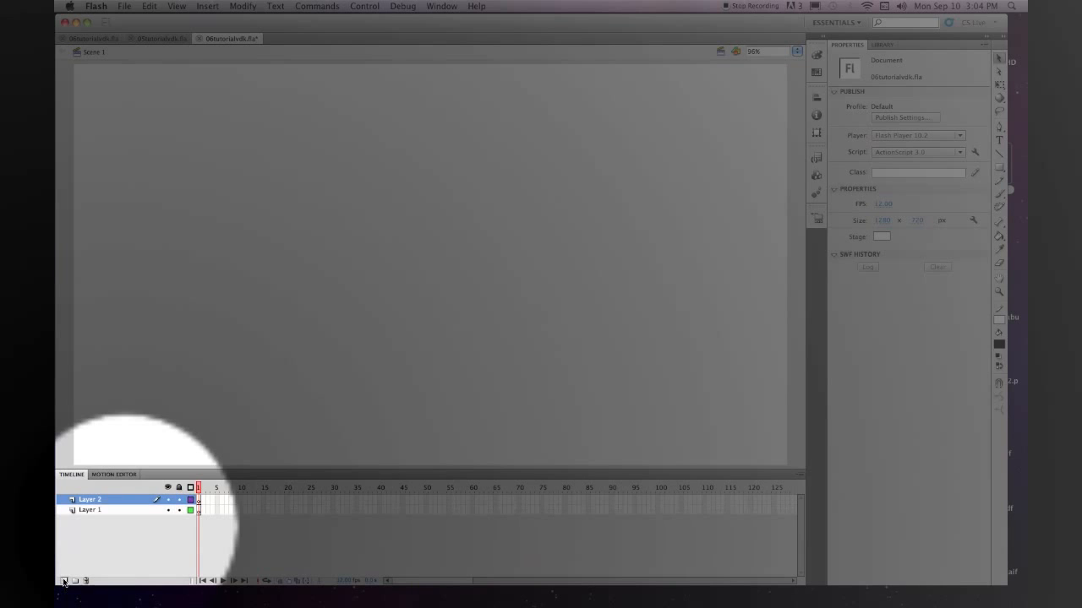
{"action": "left_click", "coordinate": [64, 582]}
{"action": "left_click", "coordinate": [64, 581]}
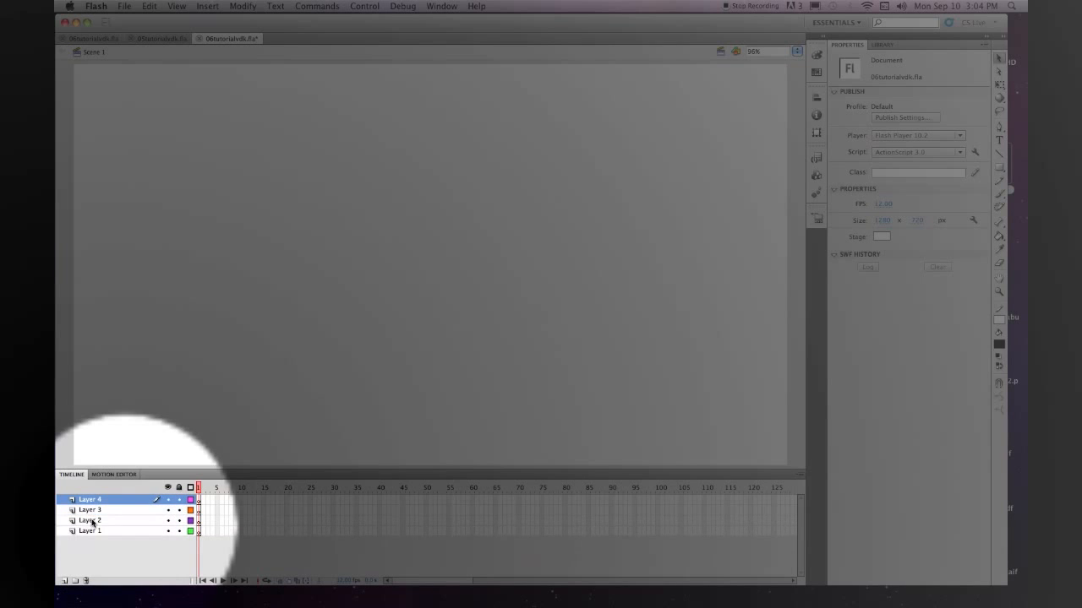
Rename Layer 4 as Ease and Layer 3 as Stretch
{"action": "left_click", "coordinate": [93, 502]}
{"action": "double_click", "coordinate": [91, 501]}
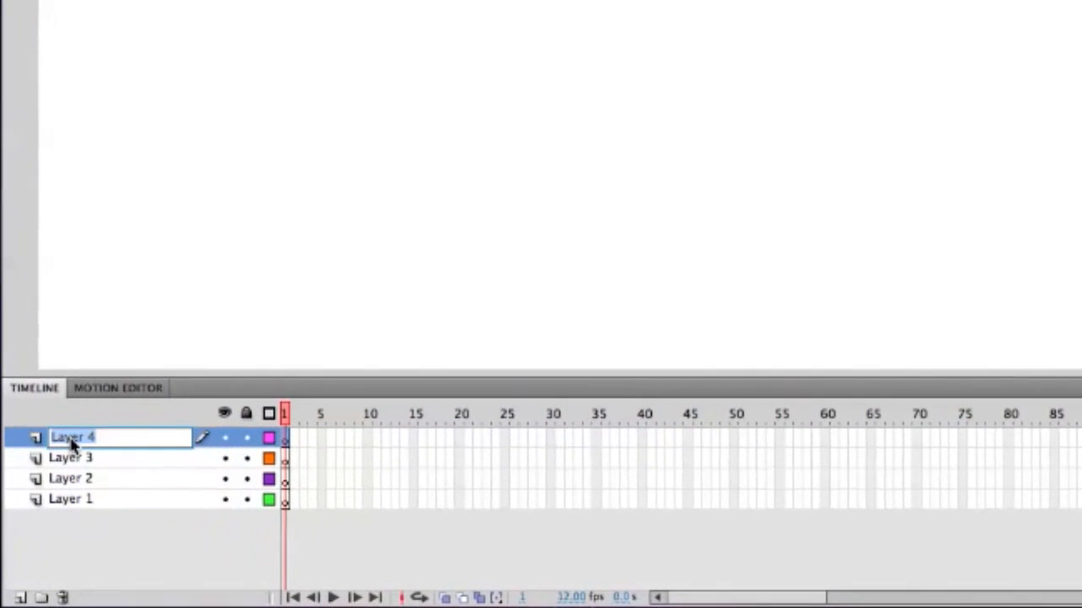
{"action": "type", "text": "Ease"}
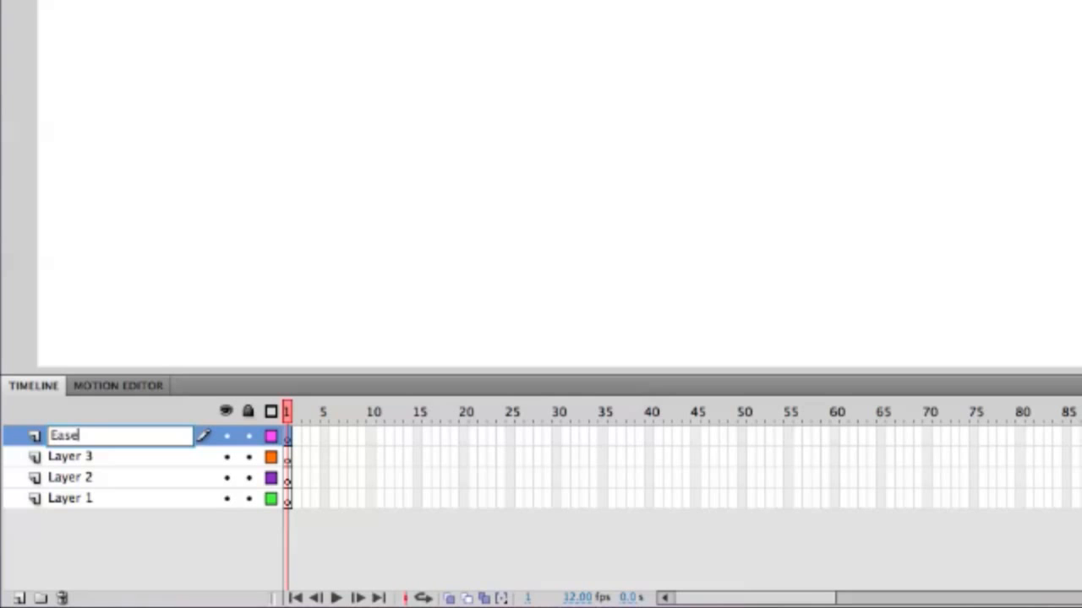
{"action": "double_click", "coordinate": [63, 456]}
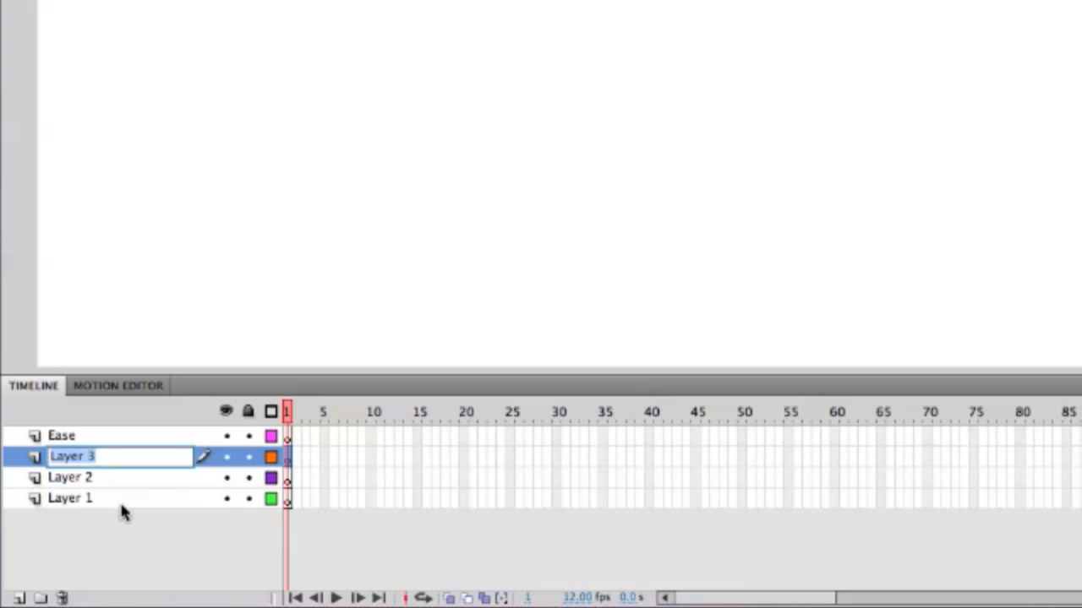
{"action": "type", "text": "Stretc"}
{"action": "key", "text": "BackSpace"}
{"action": "key", "text": "BackSpace"}
{"action": "key", "text": "BackSpace"}
{"action": "key", "text": "BackSpace"}
{"action": "type", "text": "retch"}
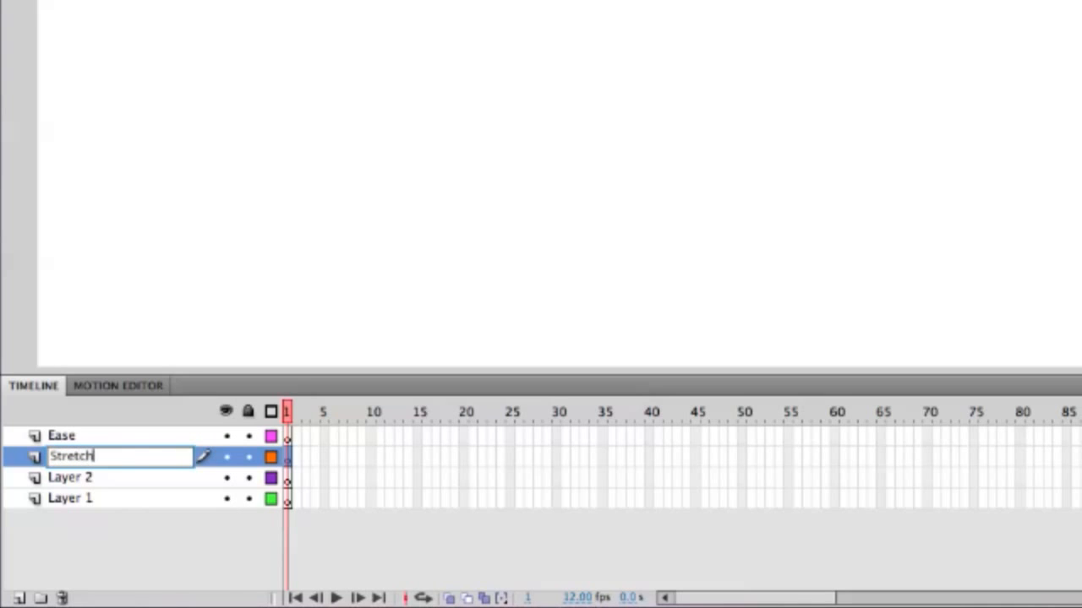
Rename Layer 2 as Anticipation and Layer 1 as Run, saving the document with the new layer names
{"action": "left_click", "coordinate": [52, 479]}
{"action": "double_click", "coordinate": [52, 479]}
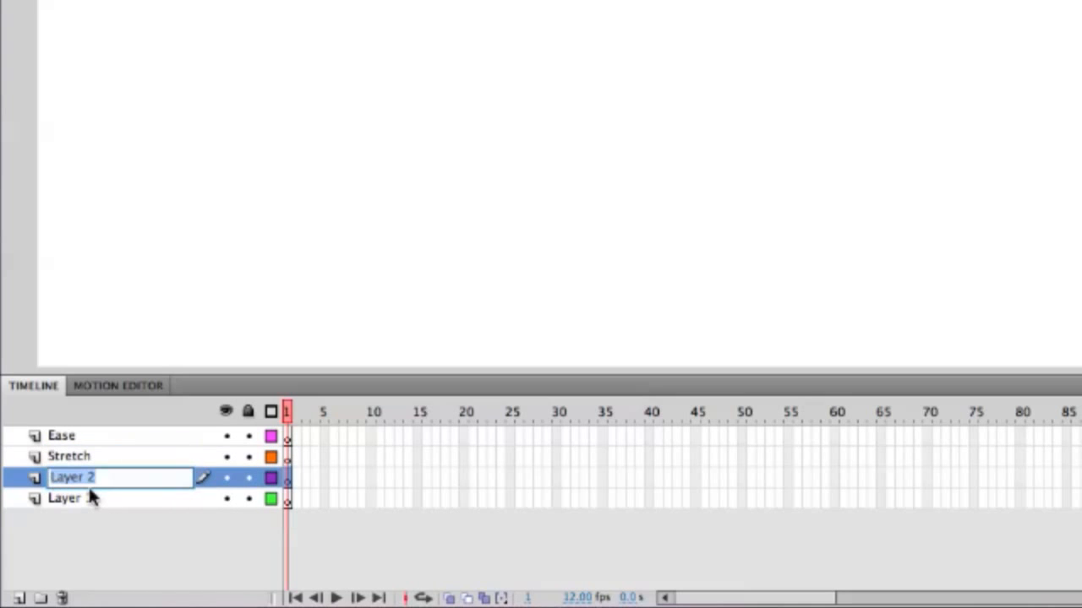
{"action": "type", "text": "Anticipation"}
{"action": "left_click", "coordinate": [64, 505]}
{"action": "double_click", "coordinate": [64, 506]}
{"action": "type", "text": "Run"}
{"action": "key", "text": "Return"}
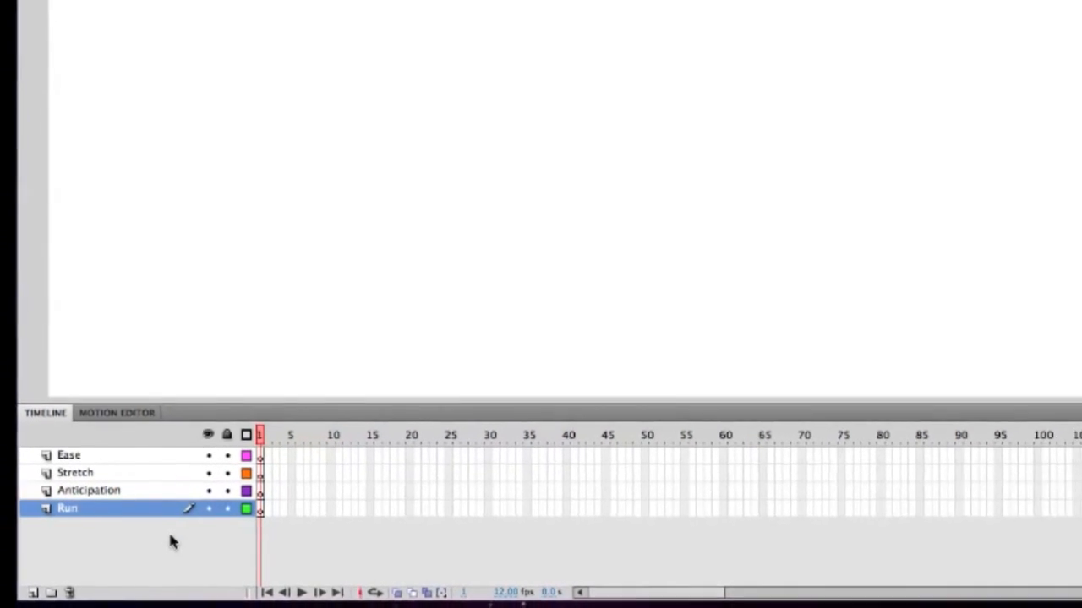
{"action": "key", "text": "super+s"}
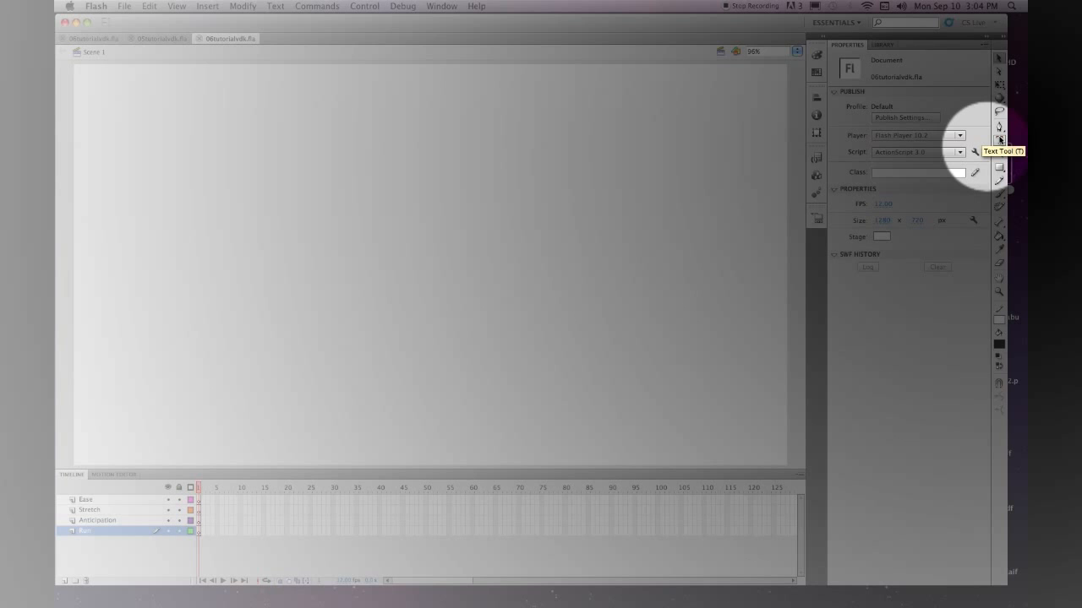
Activate the Text tool and set its text color to blue
{"action": "left_click", "coordinate": [998, 140]}
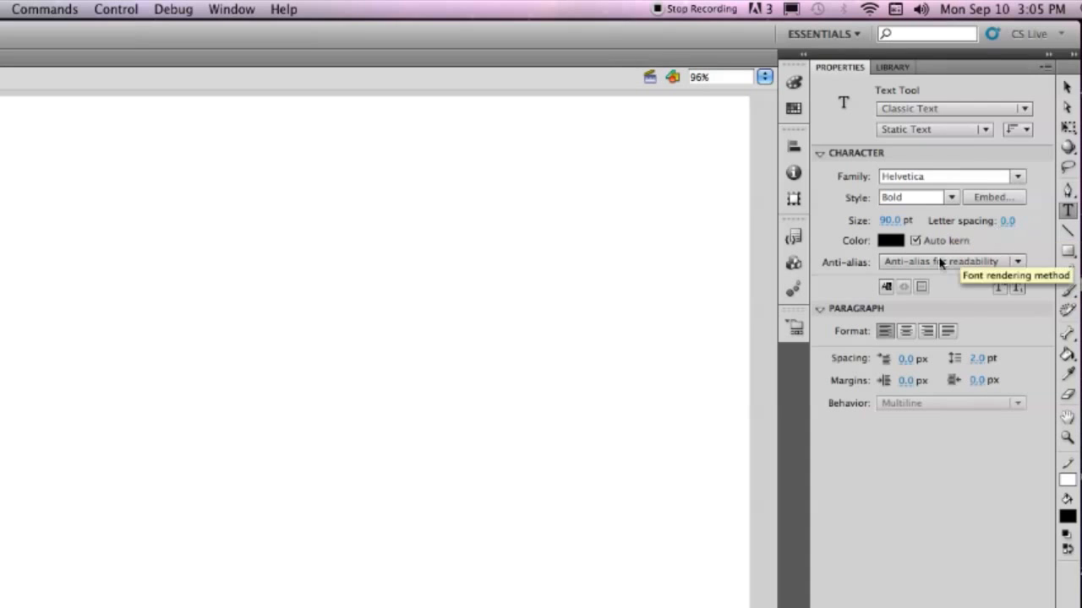
{"action": "left_click", "coordinate": [890, 240]}
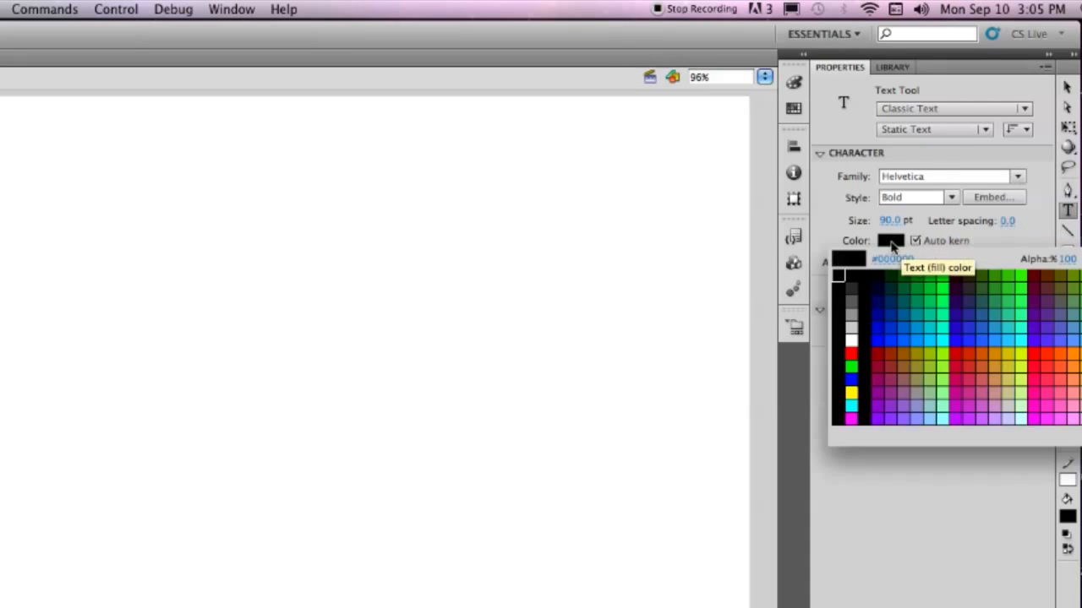
{"action": "left_click", "coordinate": [889, 335]}
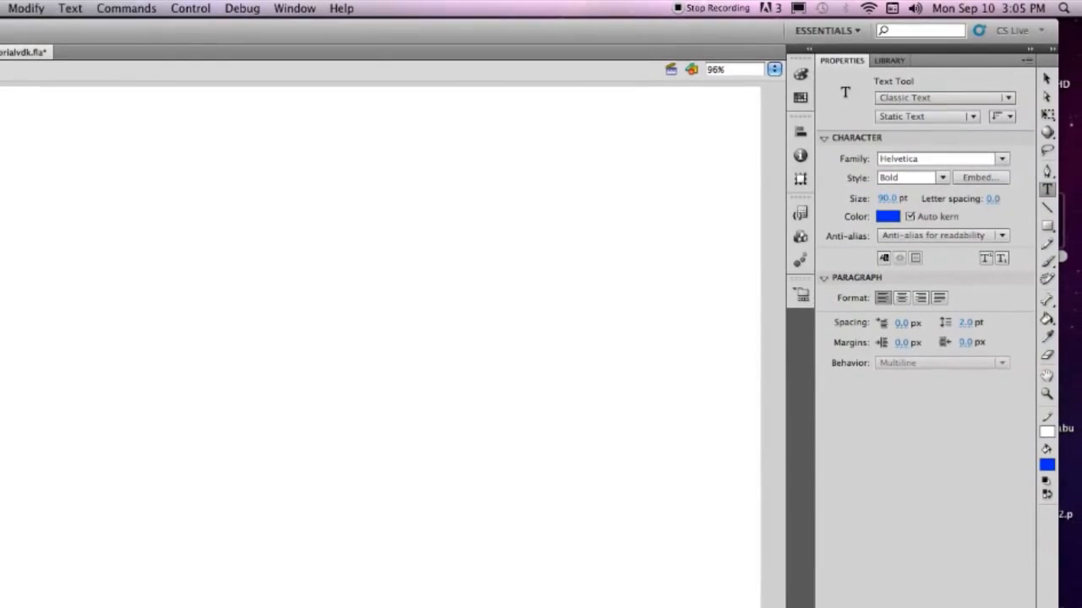
Lock all layers except Ease and add the text "Ease" on that layer at about X 146, Y 102 on the stage
{"action": "left_click", "coordinate": [17, 549]}
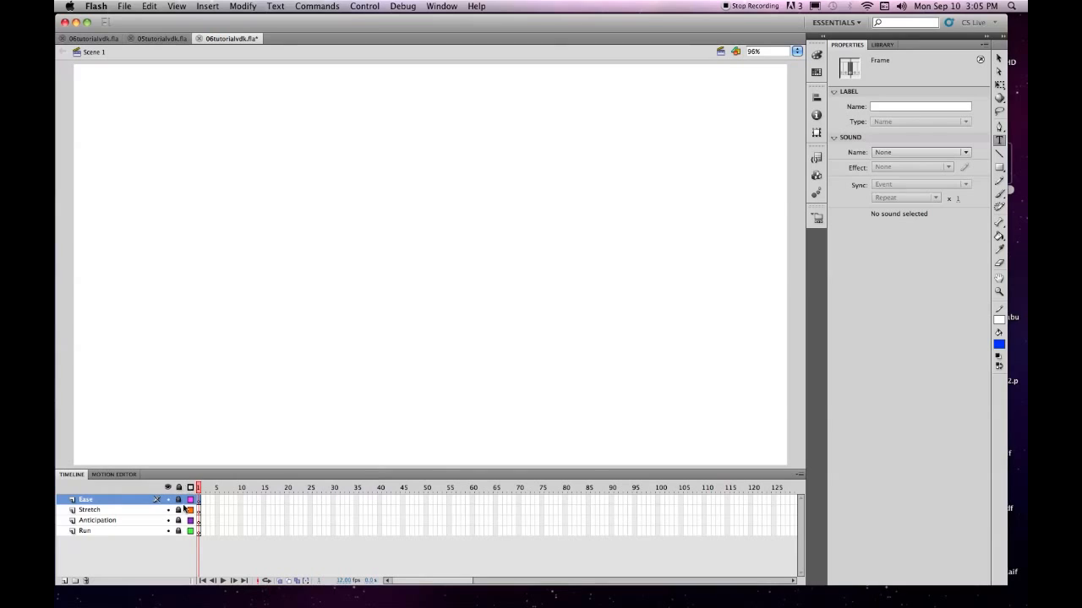
{"action": "left_click", "coordinate": [177, 499]}
{"action": "left_click", "coordinate": [155, 159]}
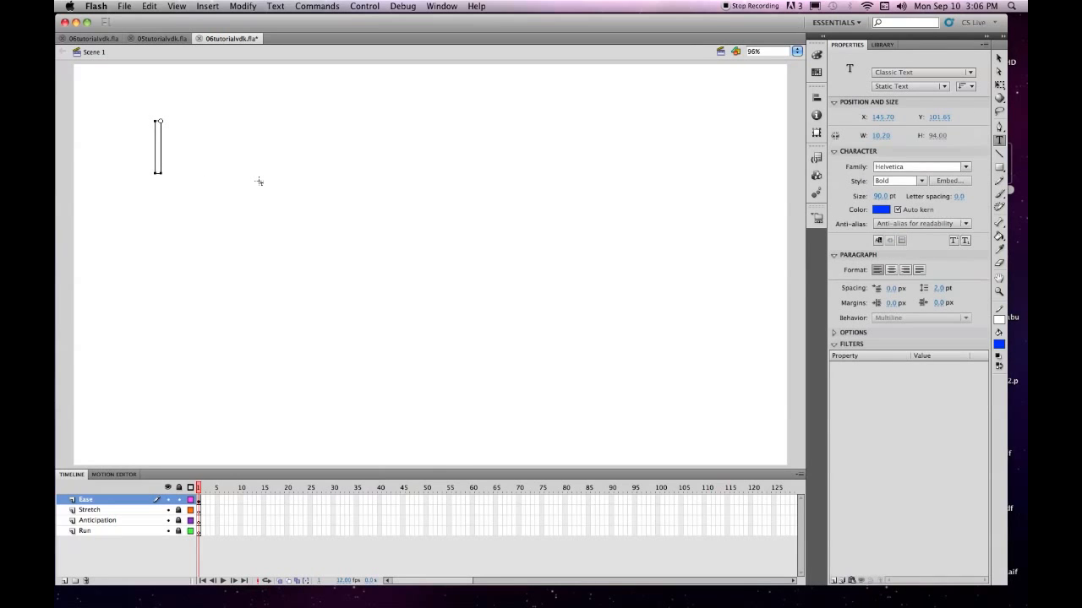
{"action": "type", "text": "Ease"}
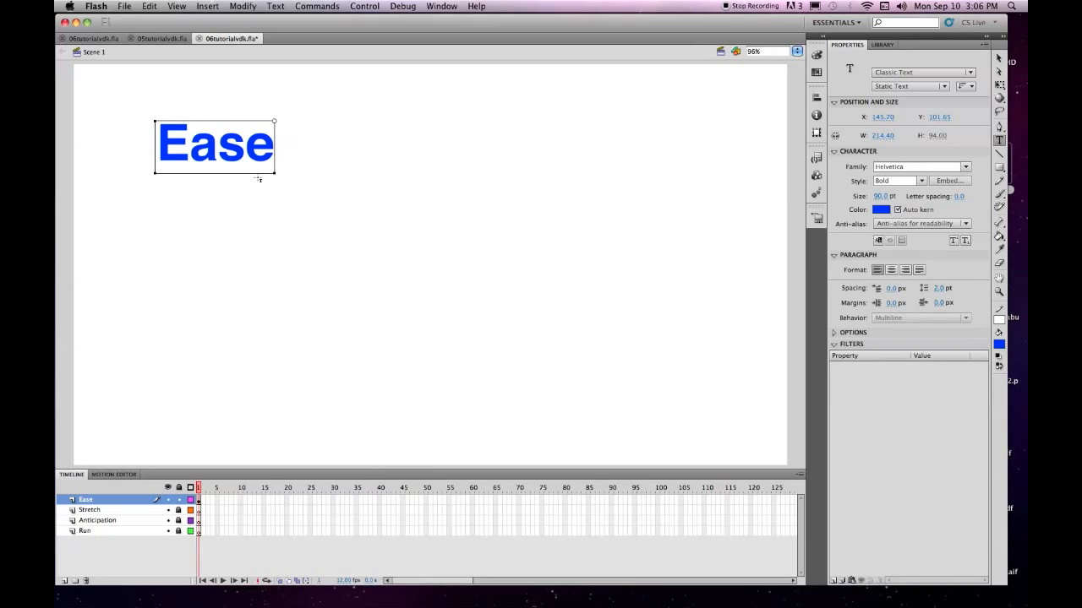
Select the "Ease" text and break it apart twice, into single letters and into simple shapes
{"action": "left_click", "coordinate": [998, 59]}
{"action": "left_click", "coordinate": [999, 59]}
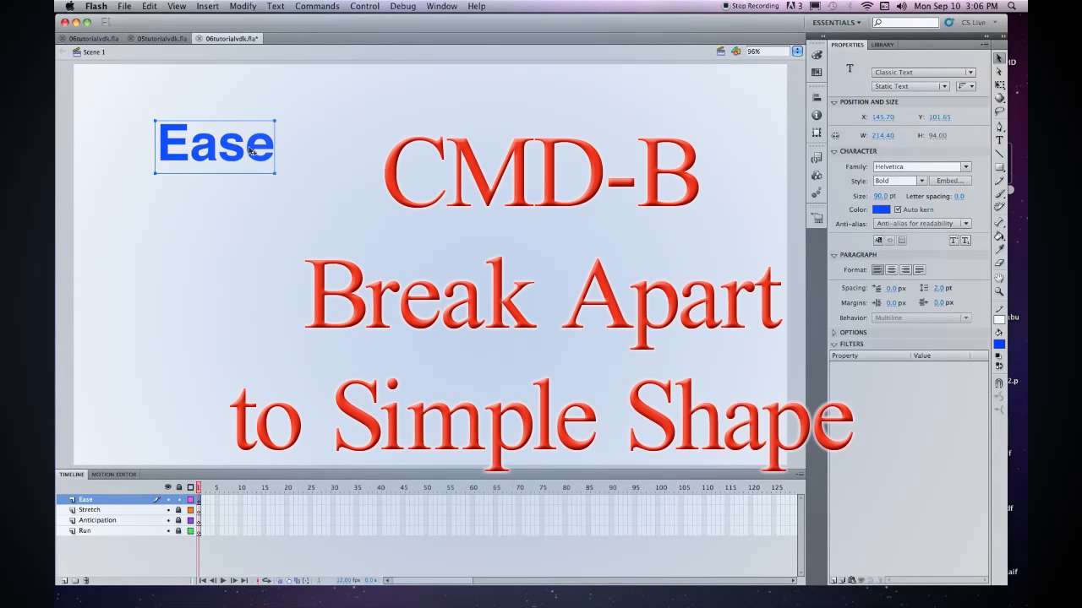
{"action": "key", "text": "super+b"}
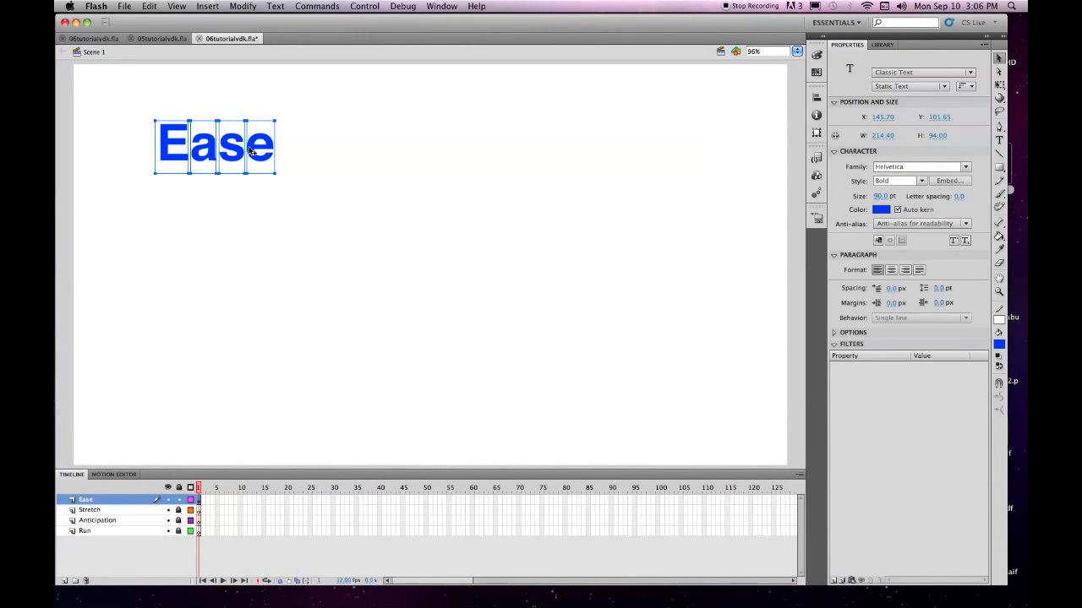
{"action": "key", "text": "super+b"}
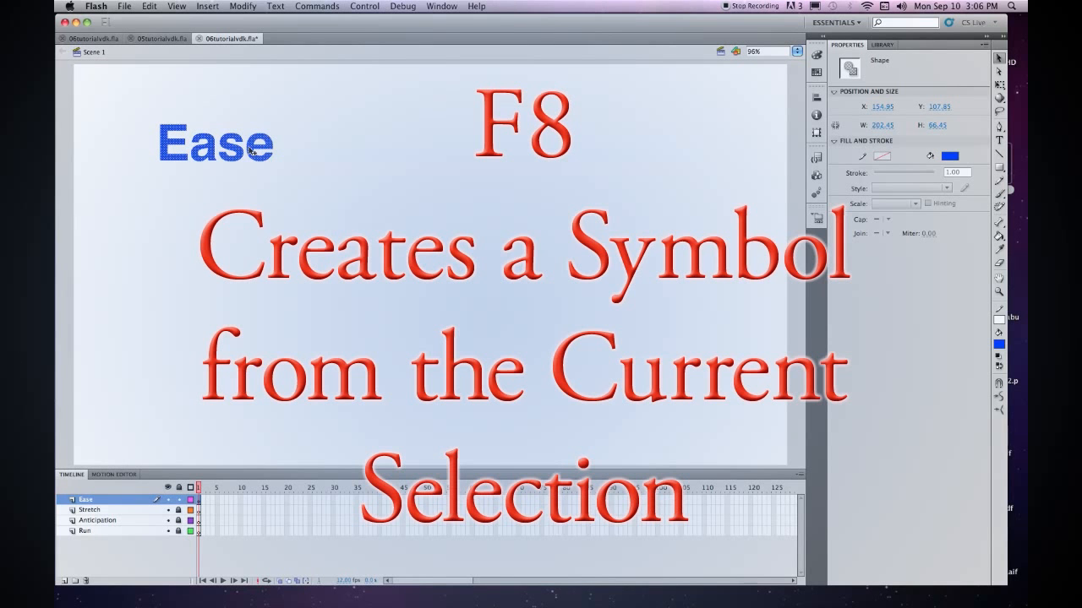
Convert the "Ease" shapes to a Graphic symbol with the default name and the registration point at the upper-left corner
{"action": "key", "text": "F8"}
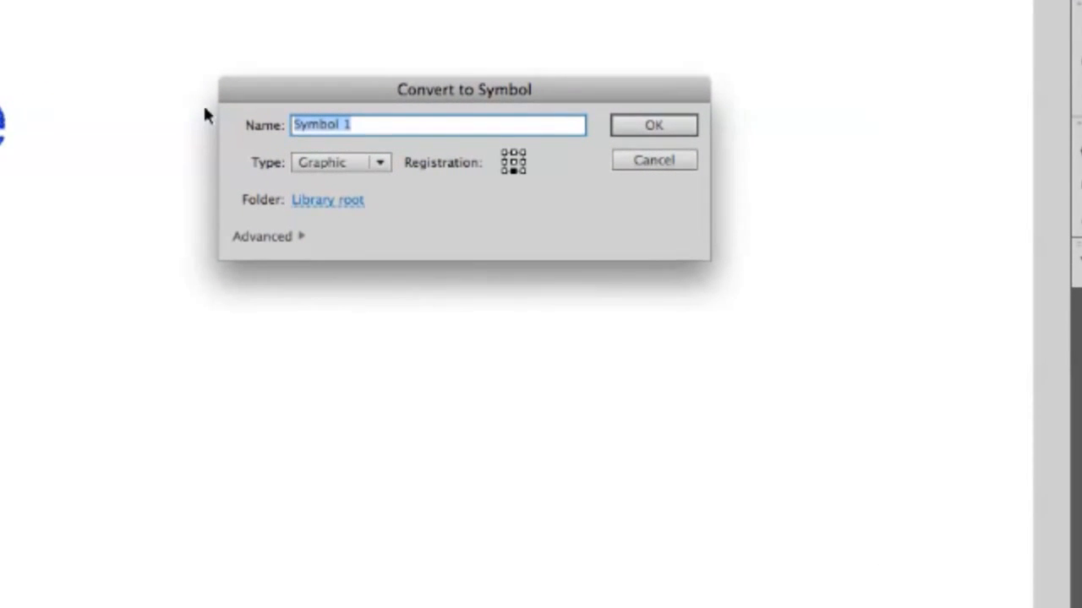
{"action": "left_click", "coordinate": [372, 165]}
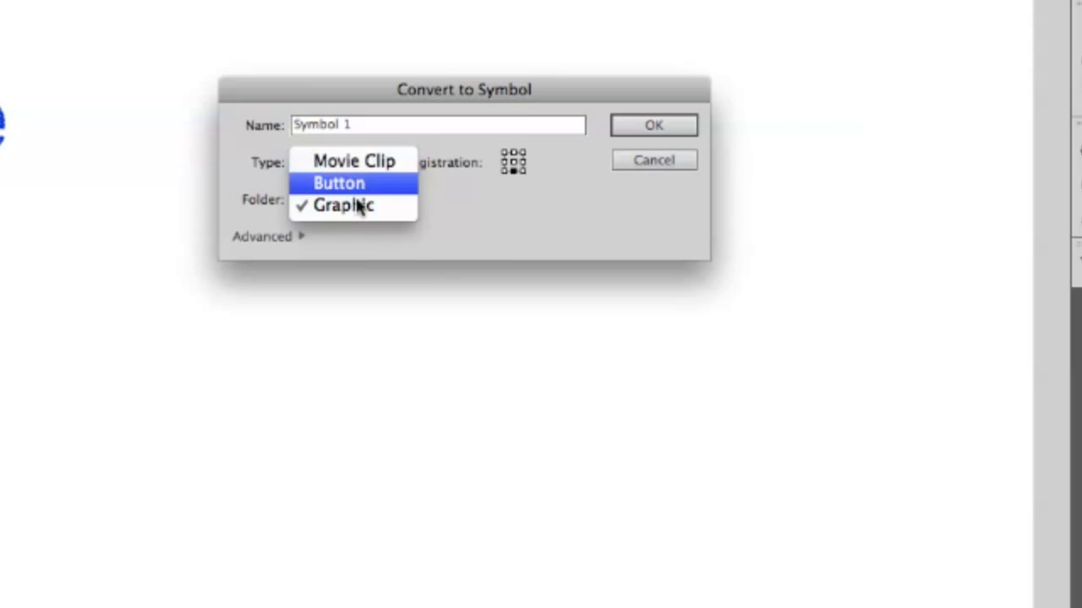
{"action": "left_click", "coordinate": [363, 210]}
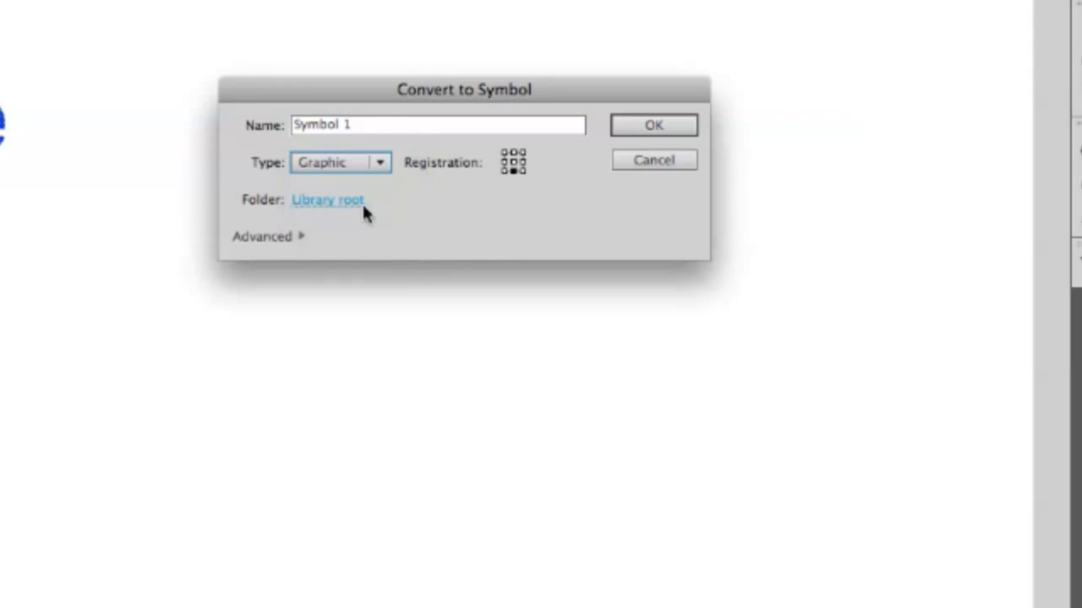
{"action": "left_click", "coordinate": [505, 154]}
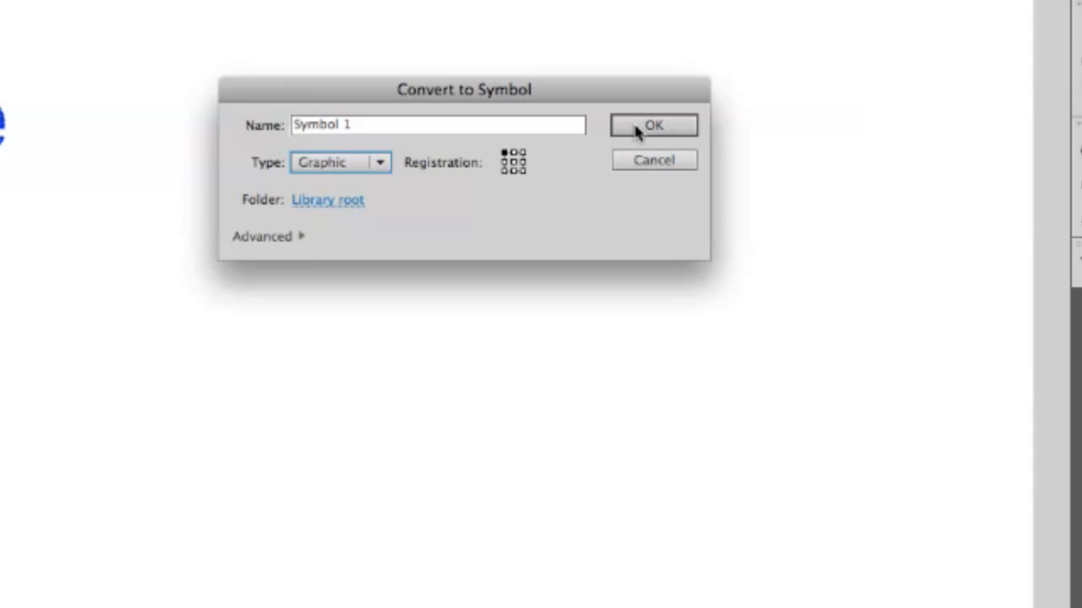
{"action": "left_click", "coordinate": [638, 129]}
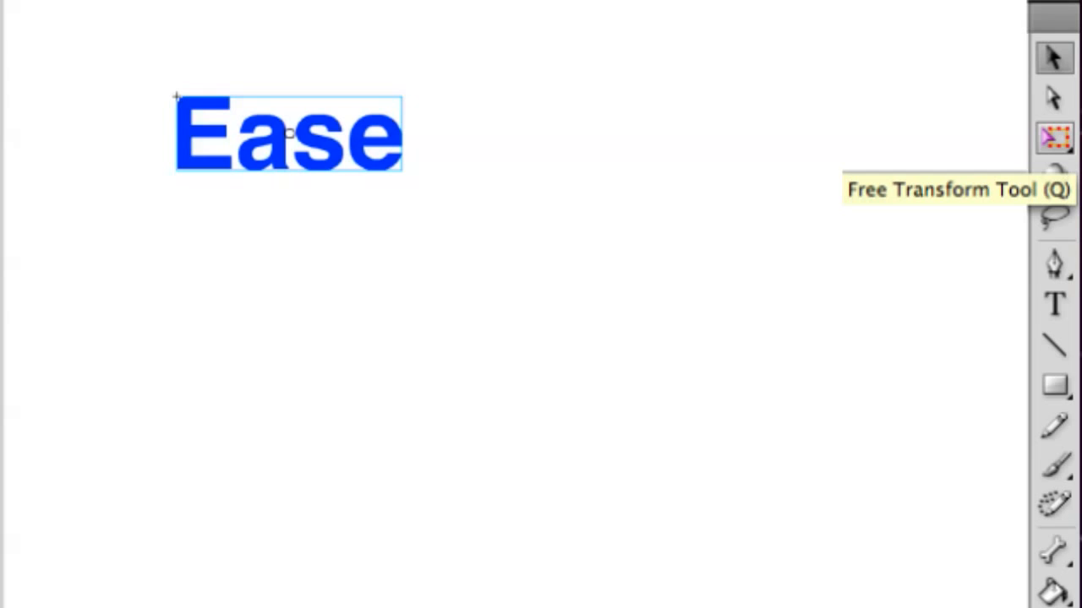
Move the "Ease" symbol's transformation point to its bottom center with Free Transform and save the file
{"action": "left_click", "coordinate": [1054, 137]}
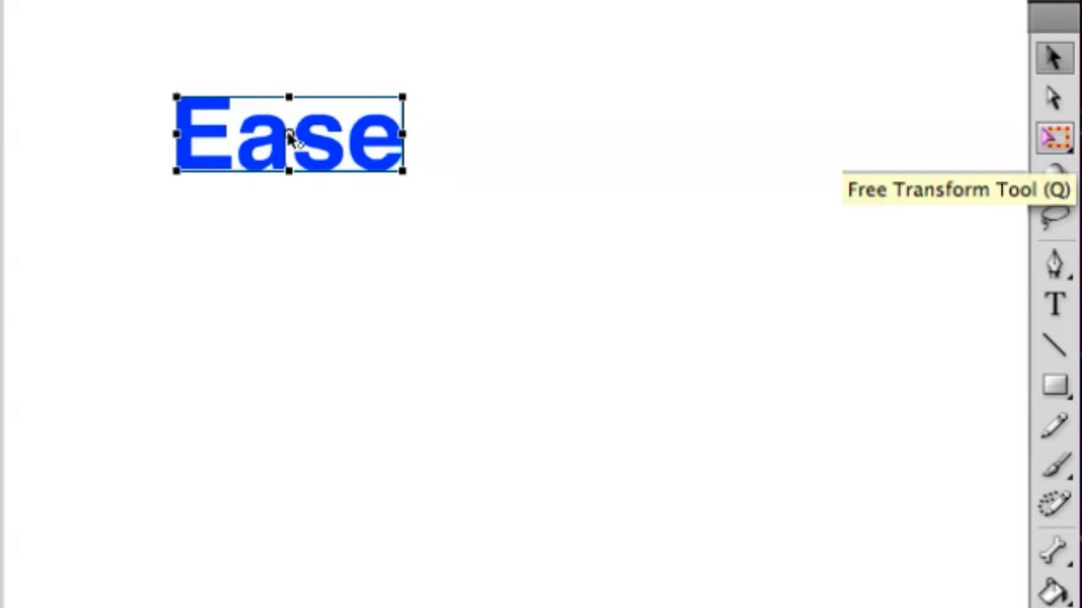
{"action": "key", "text": "F4"}
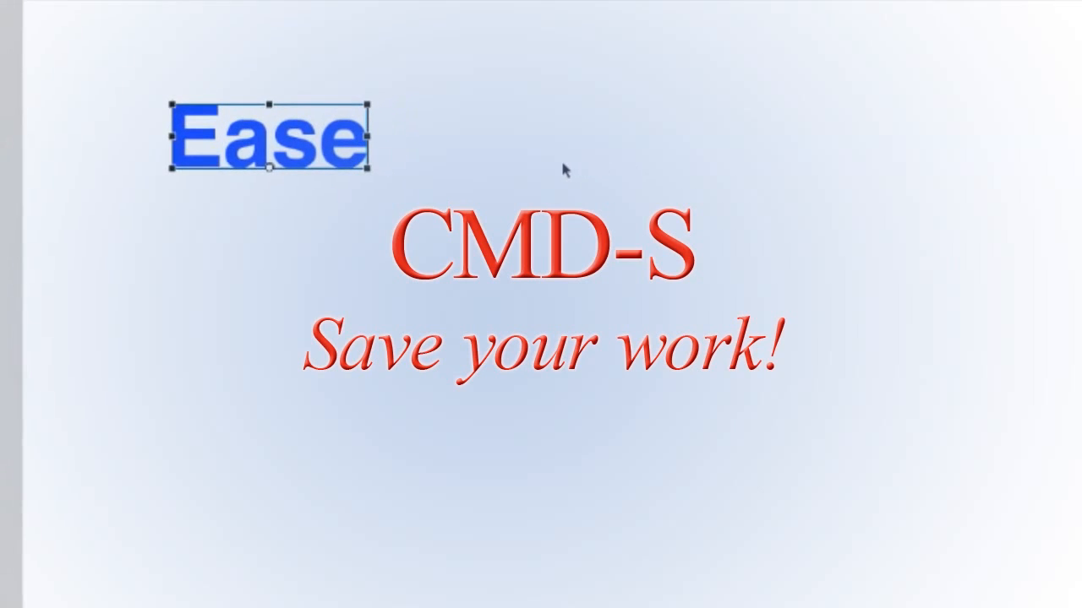
{"action": "key", "text": "super+s"}
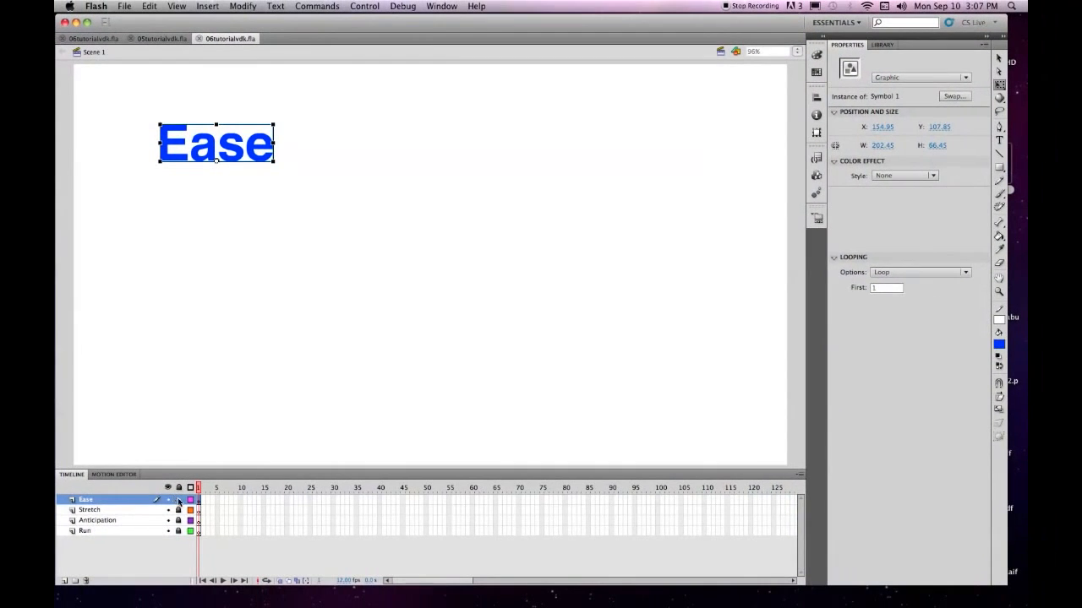
Lock the Ease layer, unlock Stretch, and add the text "Stretch" on that layer at about X 131, Y 233
{"action": "left_click", "coordinate": [178, 501]}
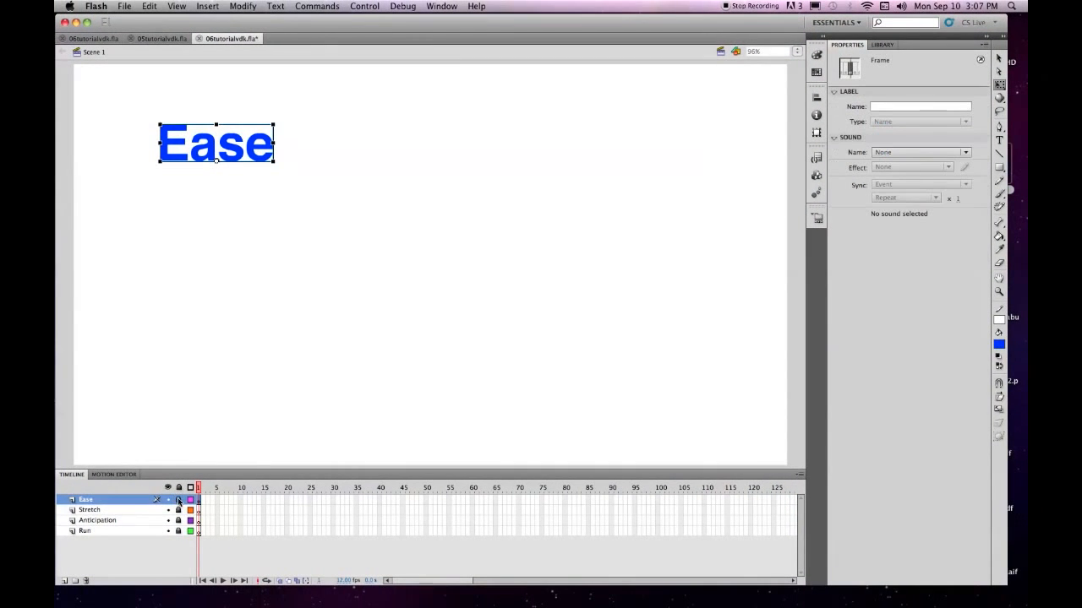
{"action": "left_click", "coordinate": [110, 510]}
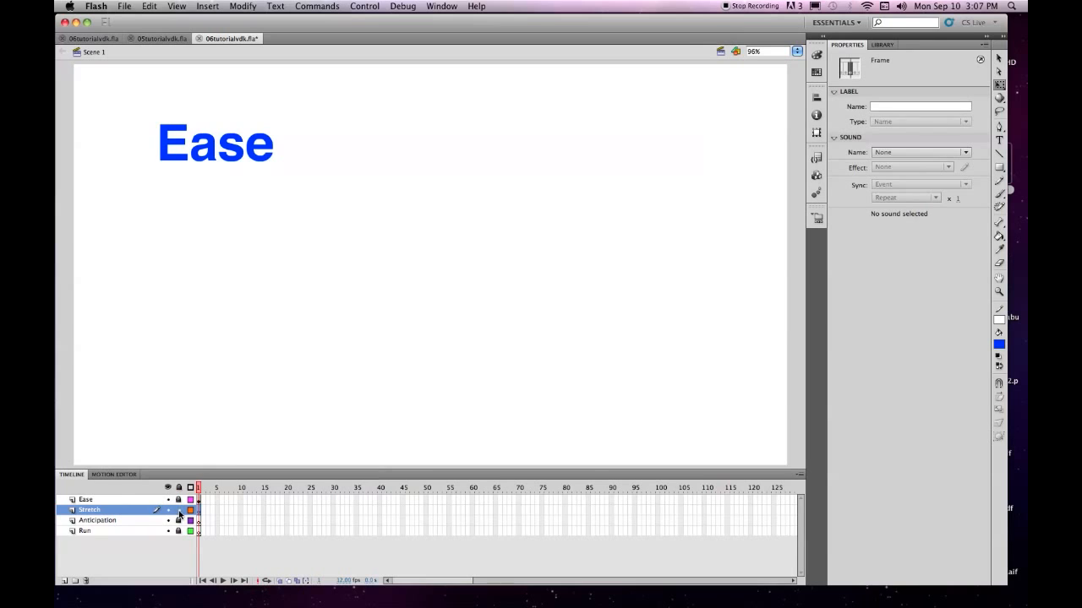
{"action": "left_click", "coordinate": [999, 140]}
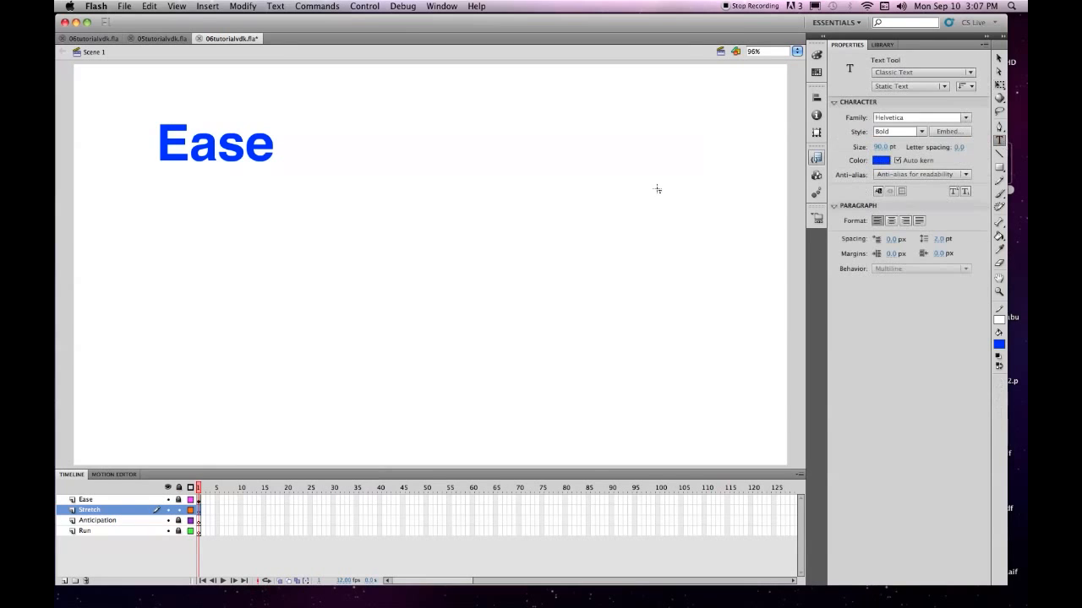
{"action": "left_click", "coordinate": [148, 236]}
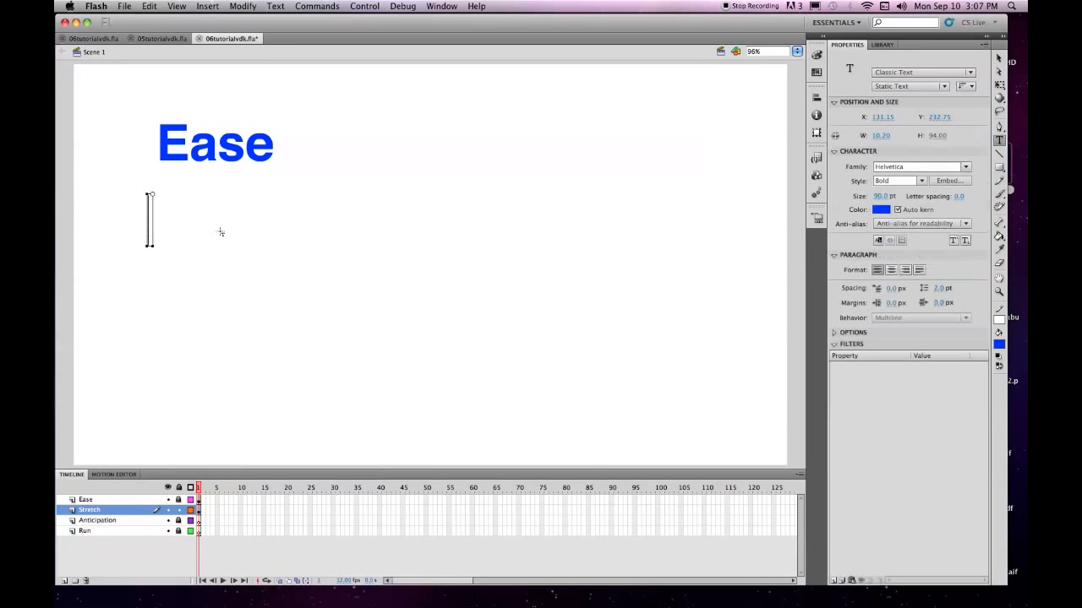
{"action": "type", "text": "St"}
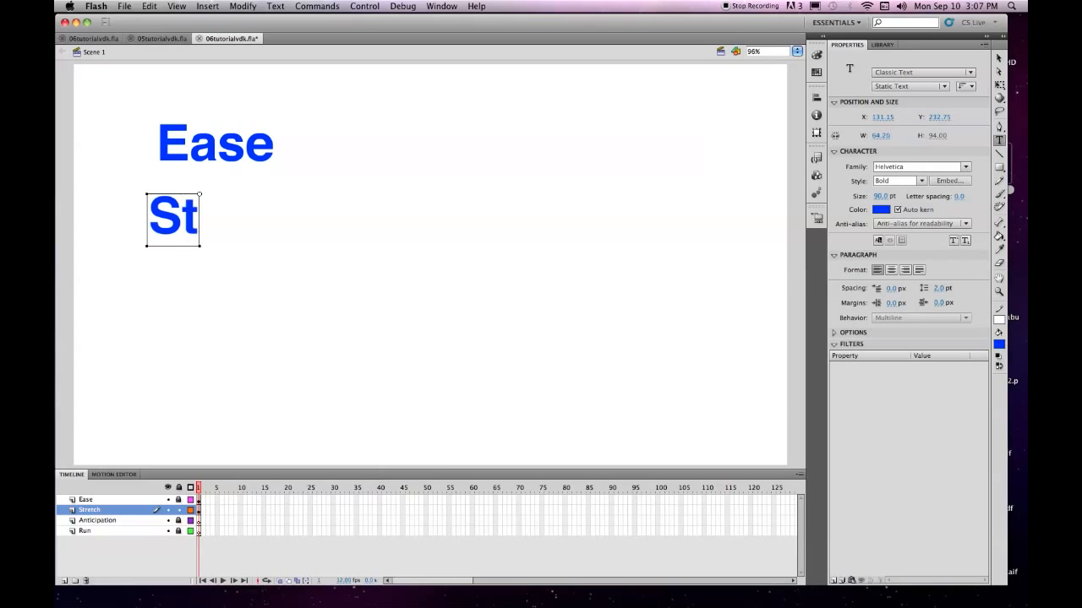
{"action": "type", "text": "retch"}
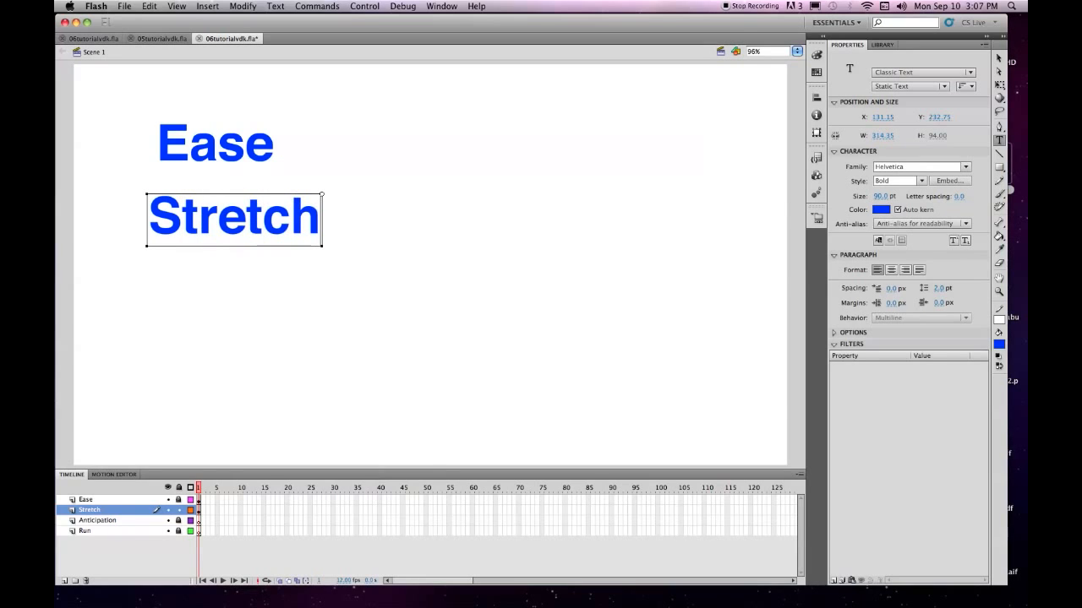
Break the "Stretch" text apart twice into simple shapes and convert them to a Graphic symbol named "Stretch"
{"action": "left_click", "coordinate": [997, 60]}
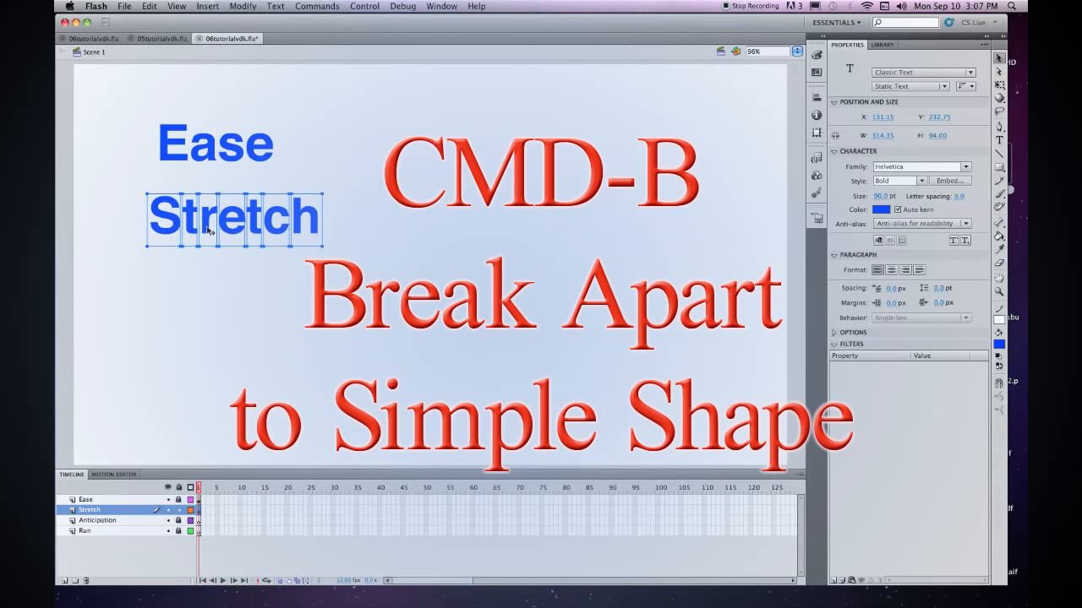
{"action": "key", "text": "super+b"}
{"action": "key", "text": "super+b"}
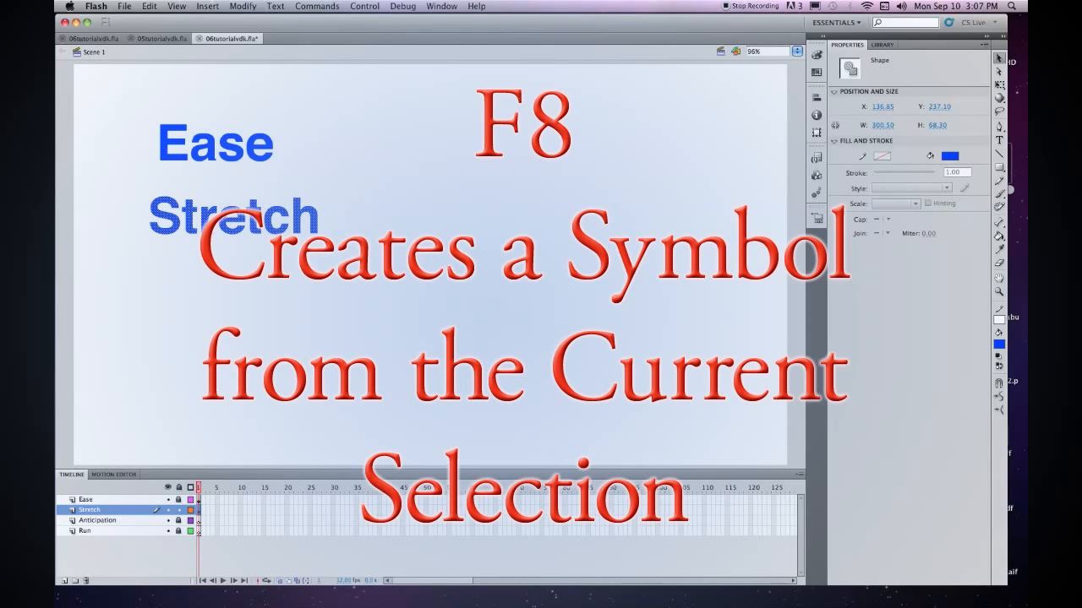
{"action": "key", "text": "F8"}
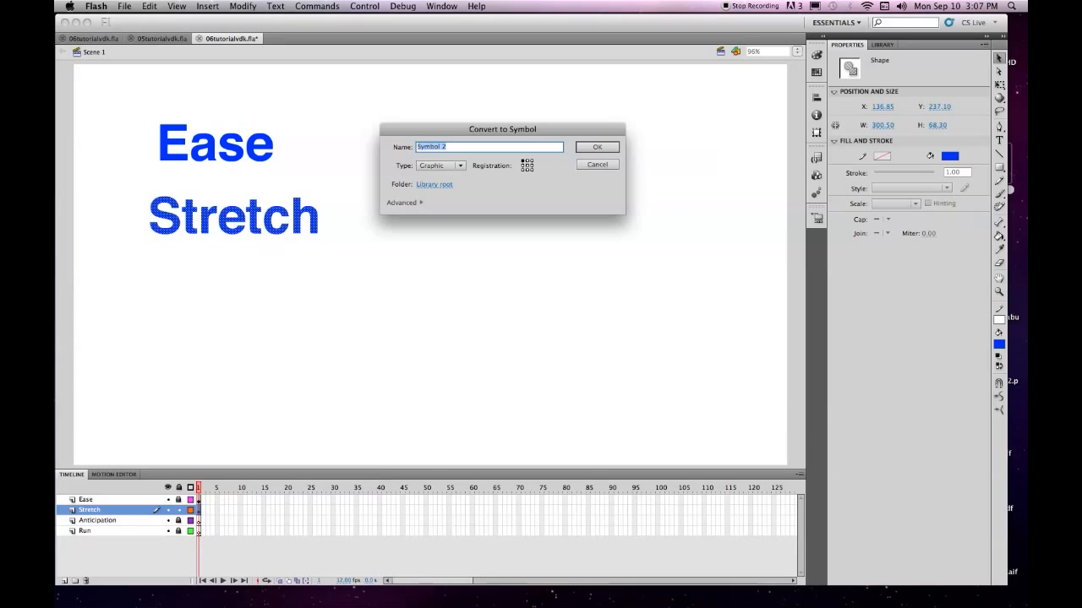
{"action": "type", "text": "Stretch"}
{"action": "left_click", "coordinate": [606, 149]}
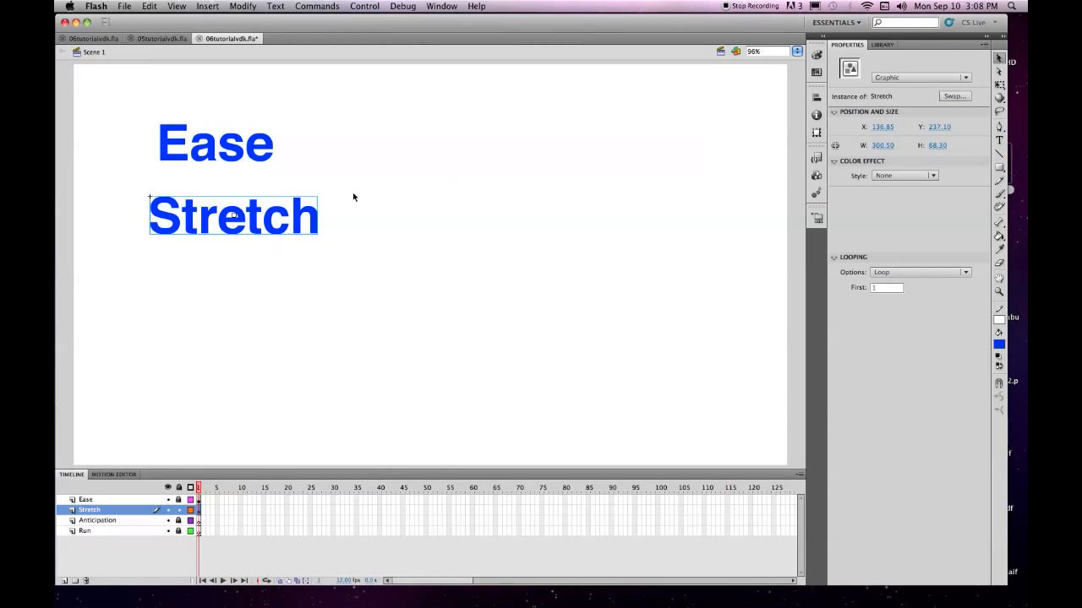
Move the "Stretch" symbol's transformation point to its bottom center with Free Transform and save the file
{"action": "left_click", "coordinate": [999, 85]}
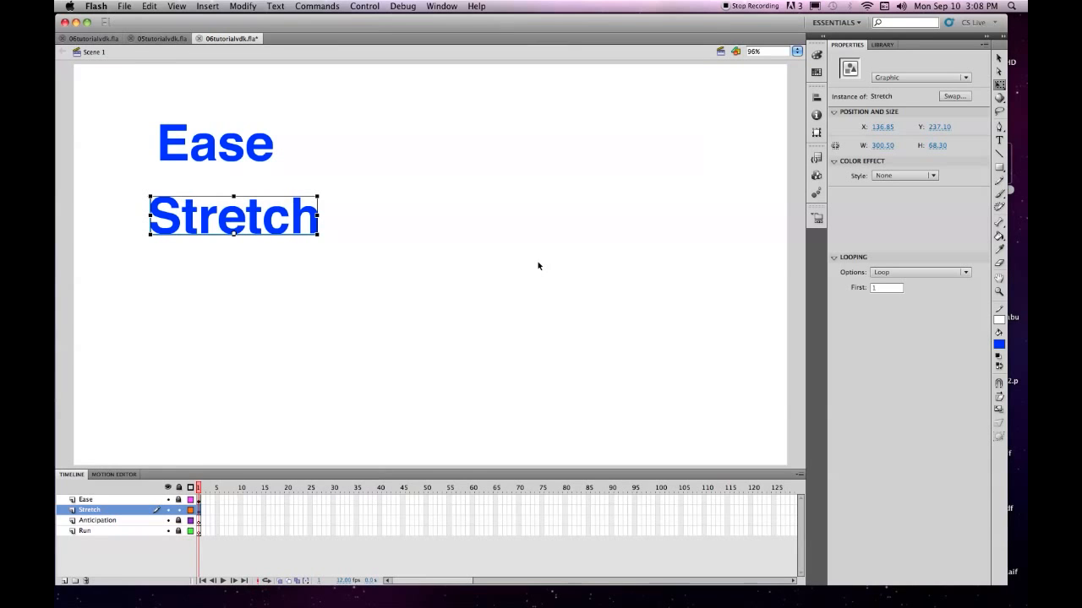
{"action": "key", "text": "super+s"}
Lock the Stretch layer, unlock Anticipation, and add the text "Anticipation" on that layer at about X 150, Y 382
{"action": "left_click", "coordinate": [180, 510]}
{"action": "left_click", "coordinate": [143, 518]}
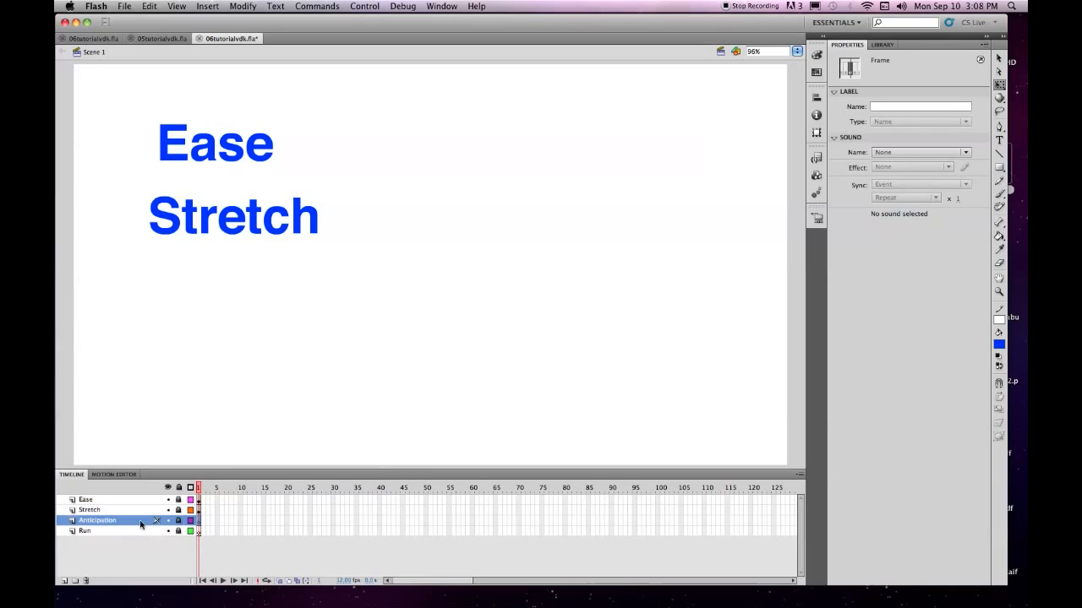
{"action": "left_click", "coordinate": [178, 521]}
{"action": "left_click", "coordinate": [999, 141]}
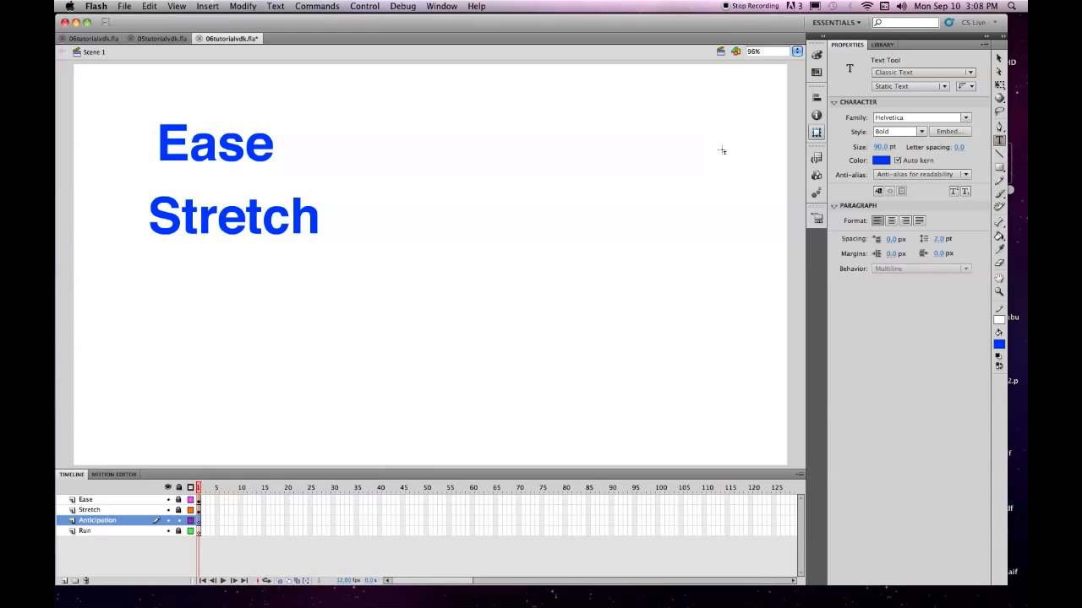
{"action": "left_click", "coordinate": [159, 317]}
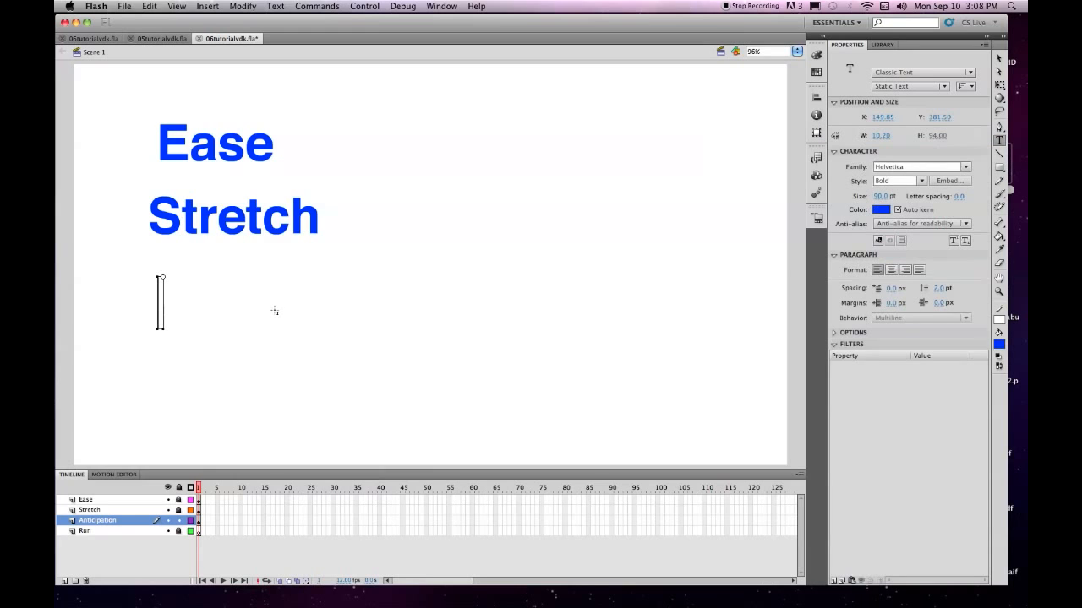
{"action": "type", "text": "S"}
{"action": "key", "text": "BackSpace"}
{"action": "type", "text": "Anticipa"}
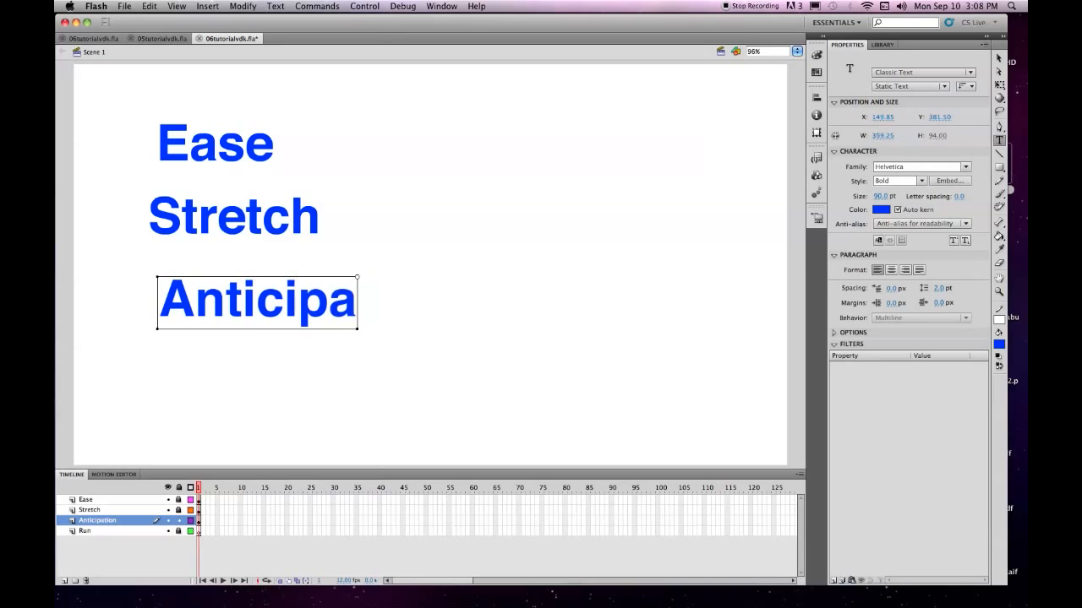
{"action": "type", "text": "tion"}
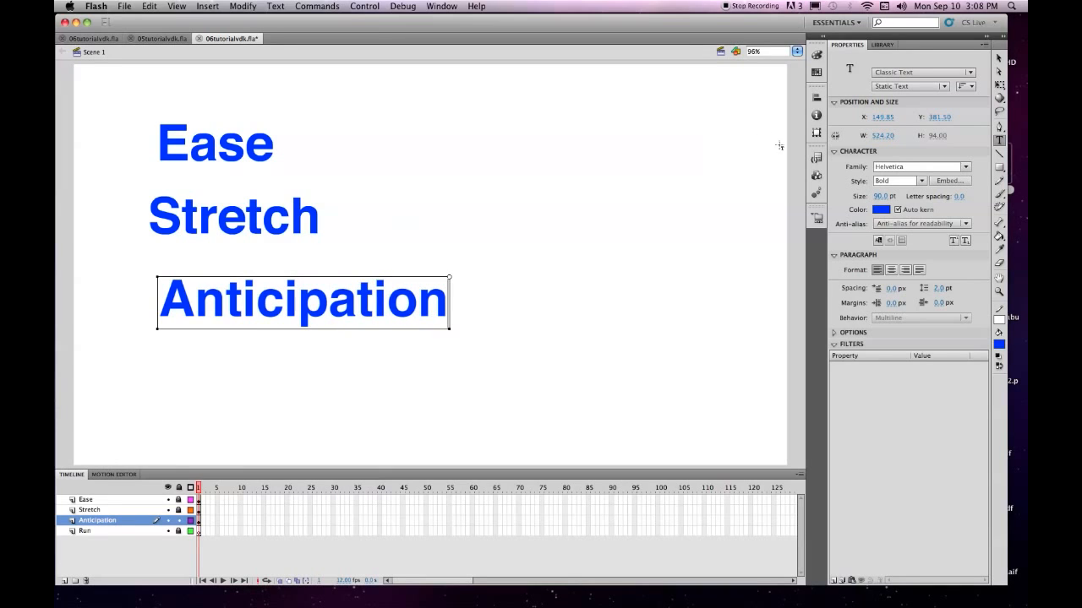
Break the "Anticipation" text apart twice into simple shapes and convert them to a Graphic symbol named "Anticipation"
{"action": "left_click", "coordinate": [999, 57]}
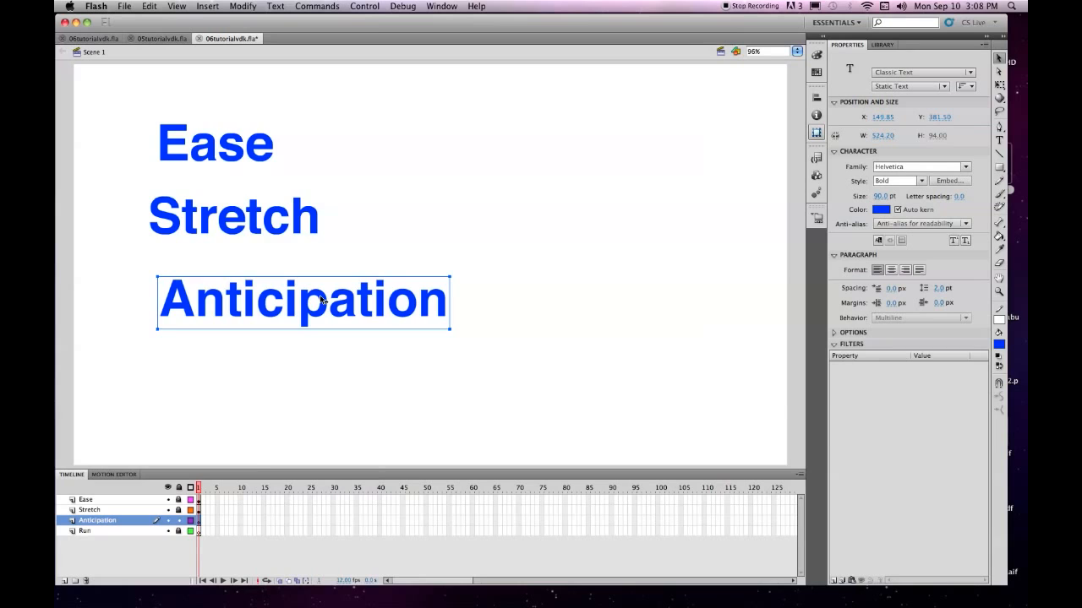
{"action": "key", "text": "super+b"}
{"action": "key", "text": "super+b"}
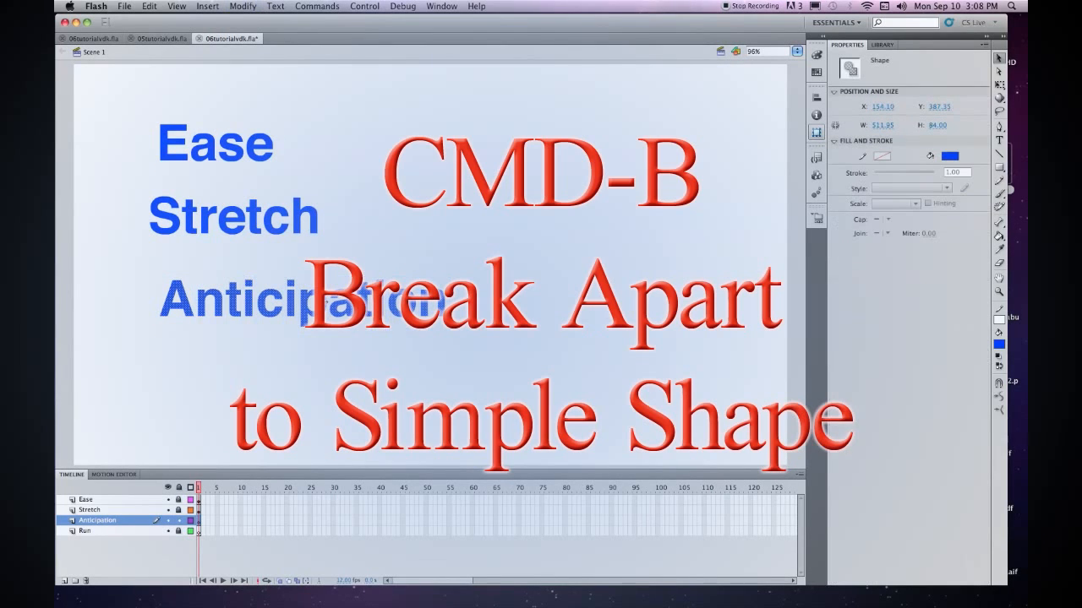
{"action": "key", "text": "F8"}
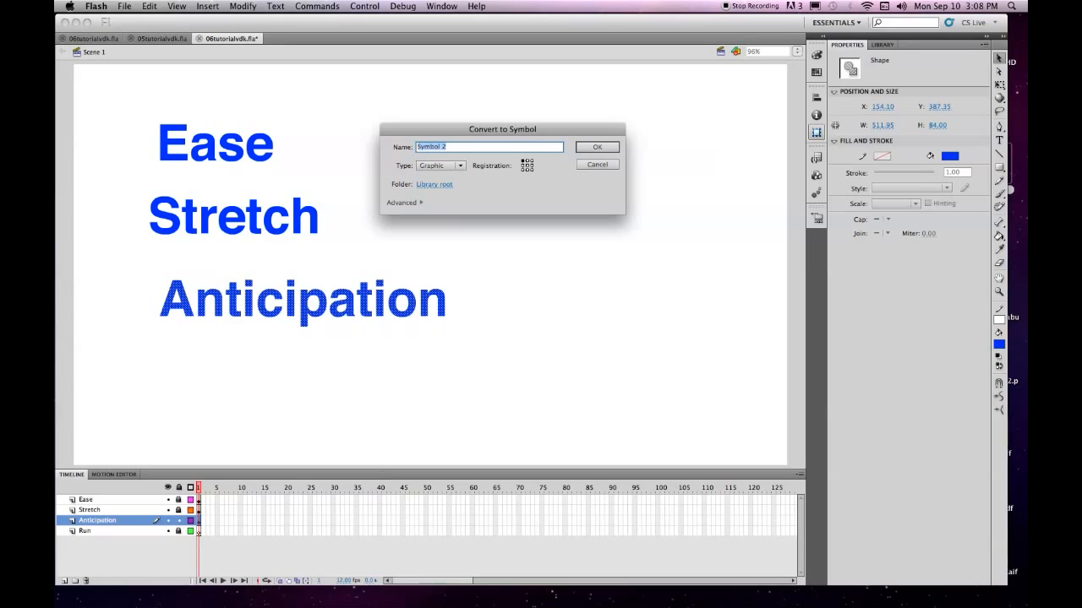
{"action": "type", "text": "Anticipation"}
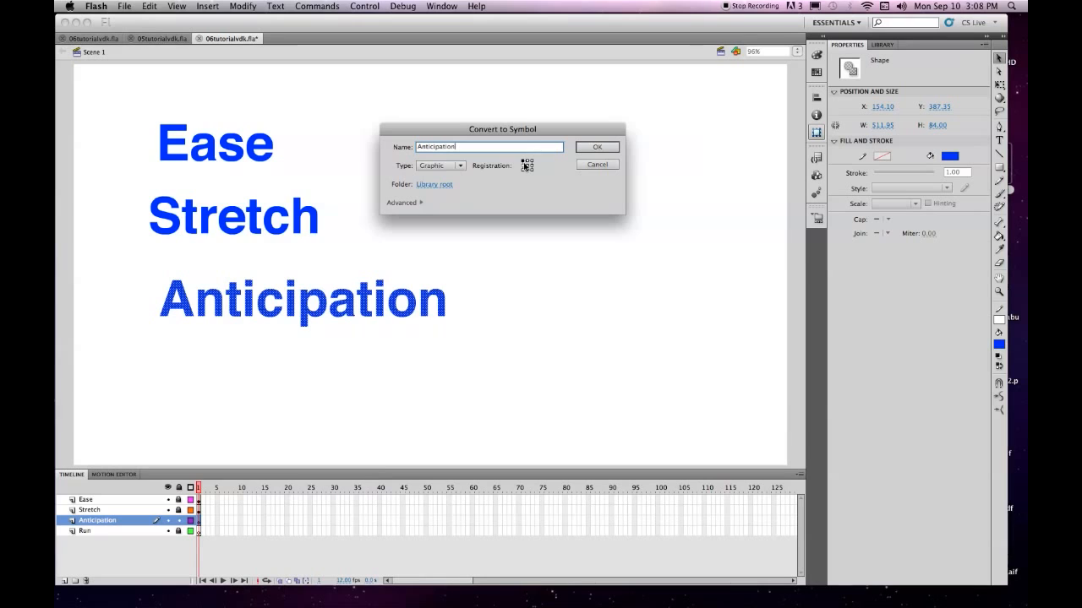
{"action": "left_click", "coordinate": [597, 148]}
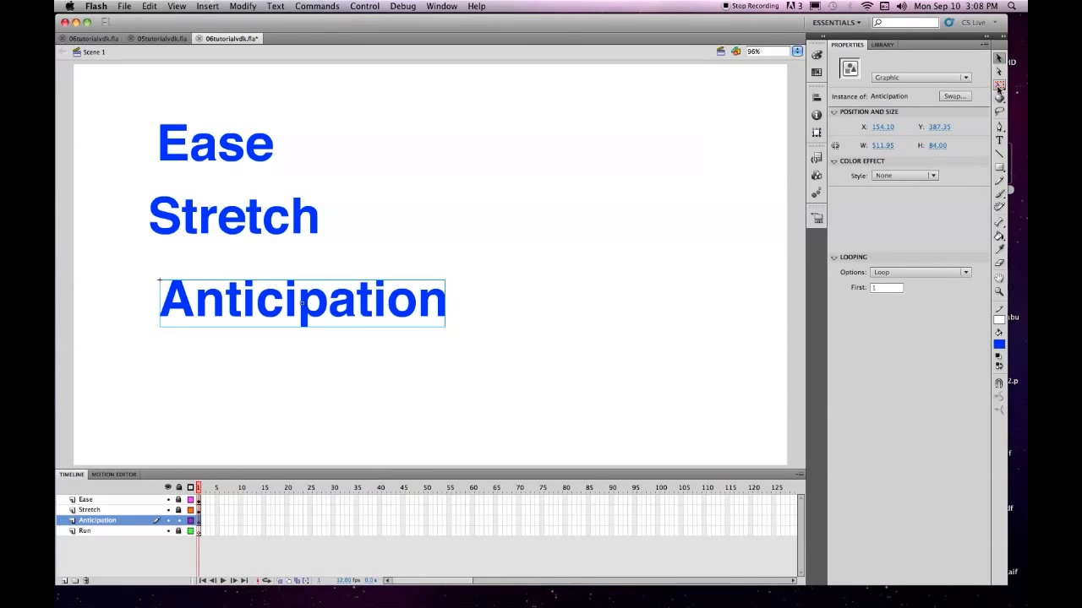
Move the "Anticipation" symbol's transformation point down to the center of the word's baseline and save the file
{"action": "left_click", "coordinate": [998, 87]}
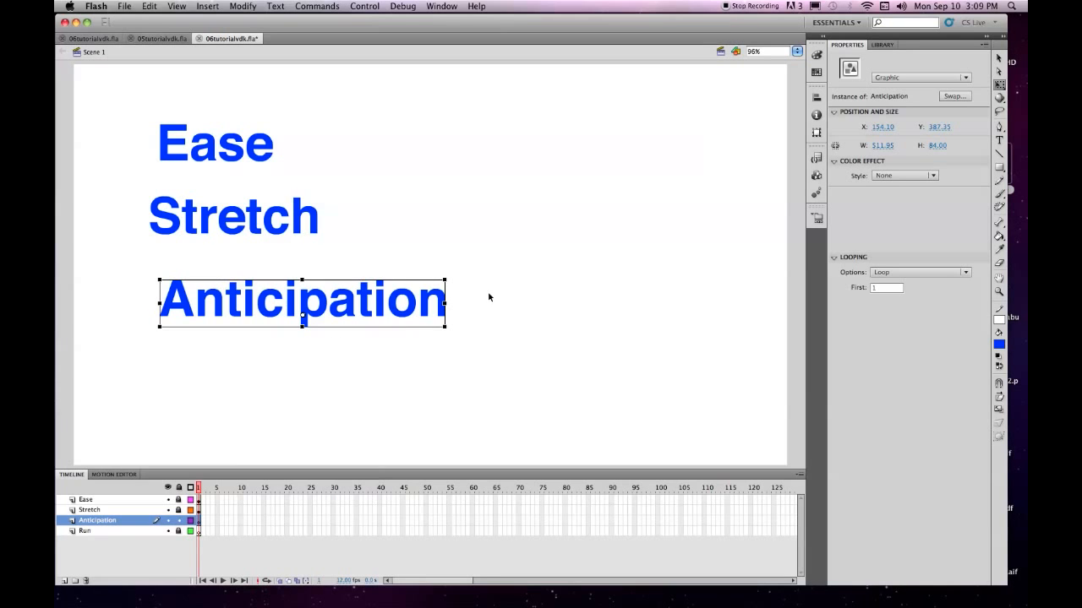
{"action": "key", "text": "super+s"}
Lock the Anticipation layer, unlock Run, and add the text "Run" on that layer at about X 154, Y 511
{"action": "left_click", "coordinate": [161, 530]}
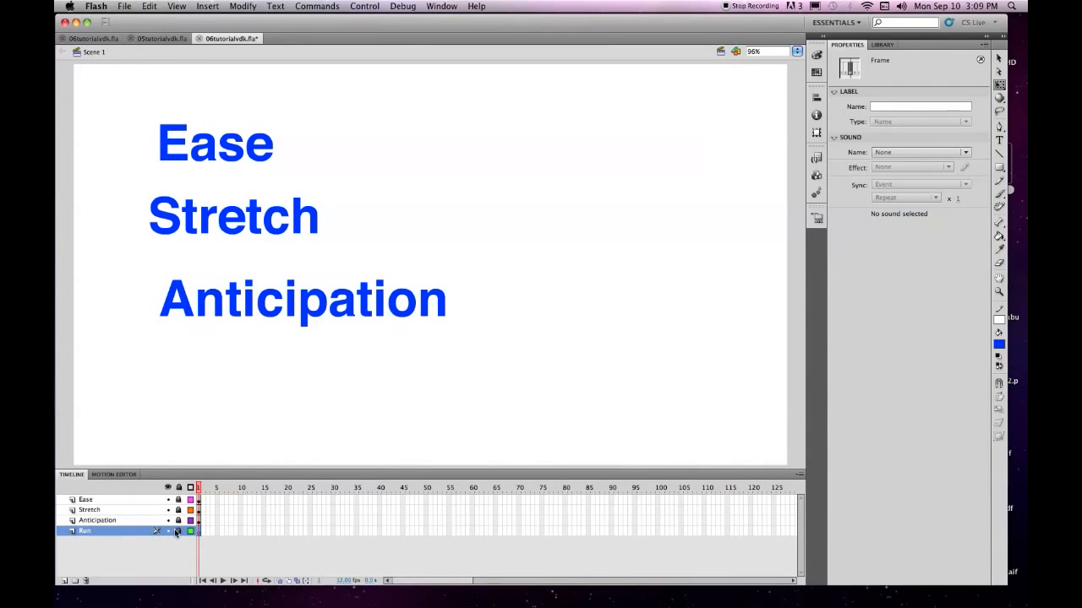
{"action": "left_click", "coordinate": [999, 139]}
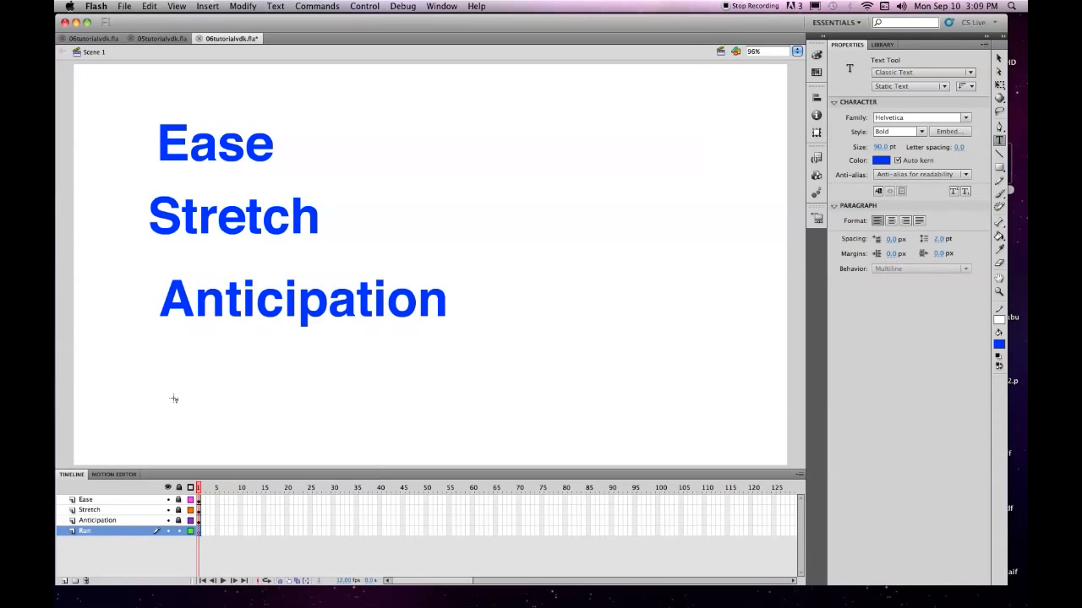
{"action": "left_click", "coordinate": [161, 349]}
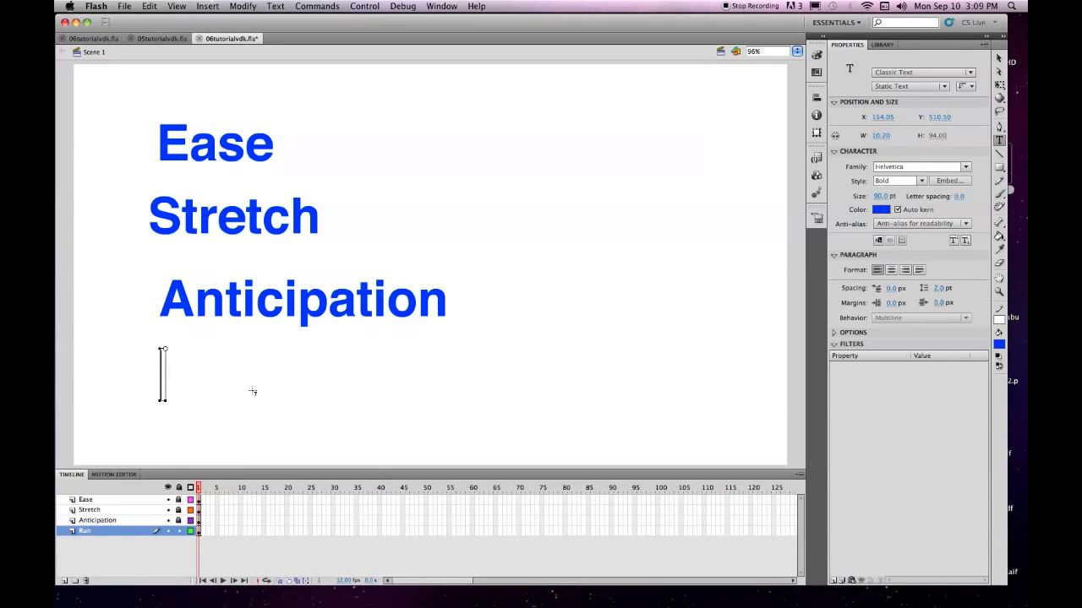
{"action": "type", "text": "Run"}
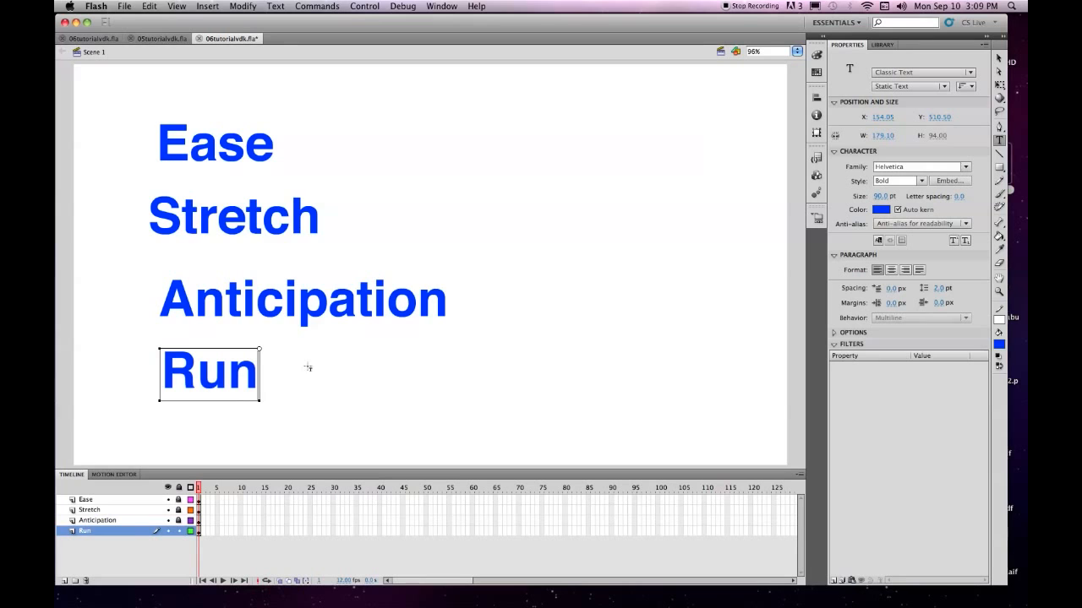
Select the "Run" text and break it apart twice, into single letters and into simple shapes
{"action": "left_click", "coordinate": [998, 59]}
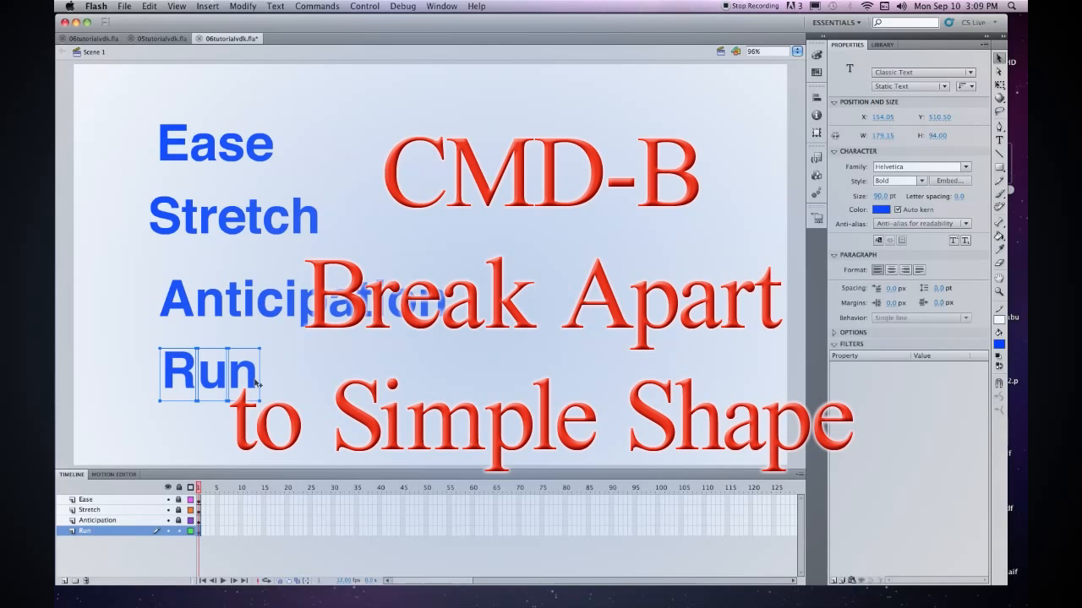
{"action": "key", "text": "super+b"}
{"action": "key", "text": "super+b"}
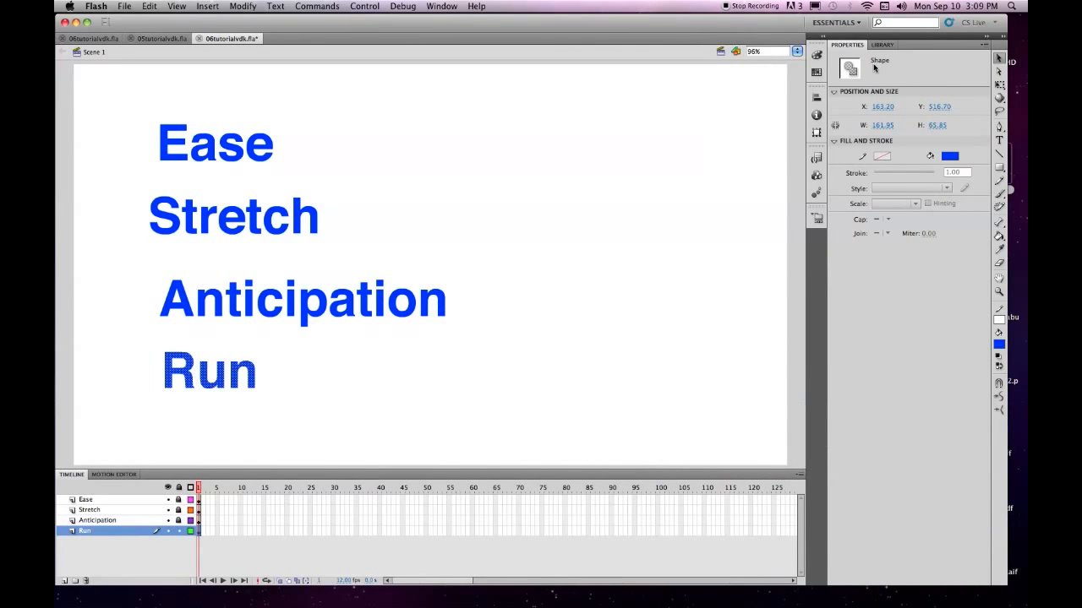
Convert the "Run" shapes to a Graphic symbol named "Run" and move its transformation point to the bottom center
{"action": "key", "text": "F8"}
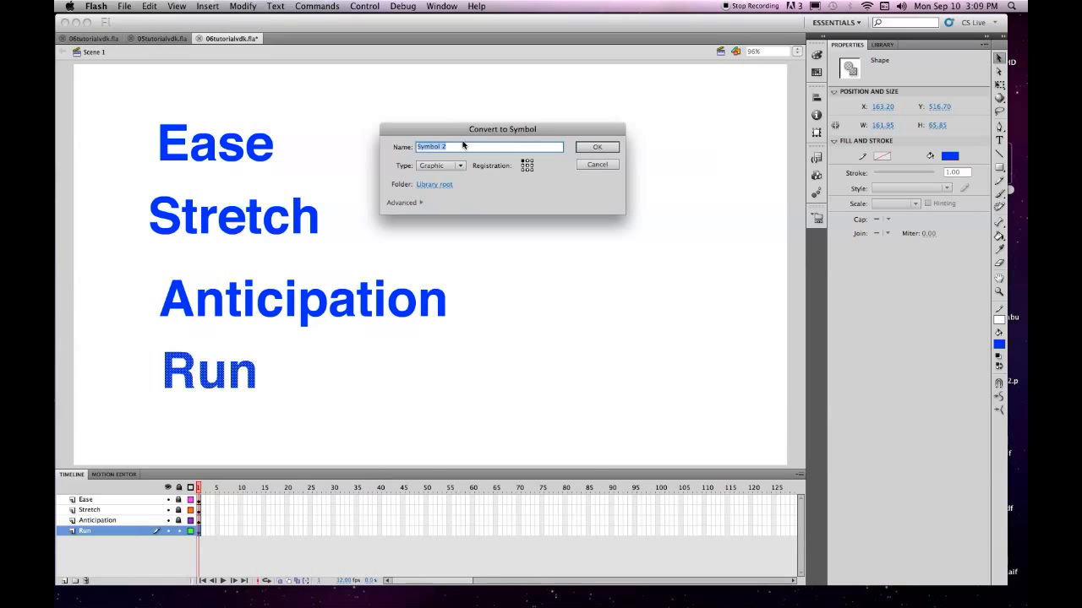
{"action": "type", "text": "Ru"}
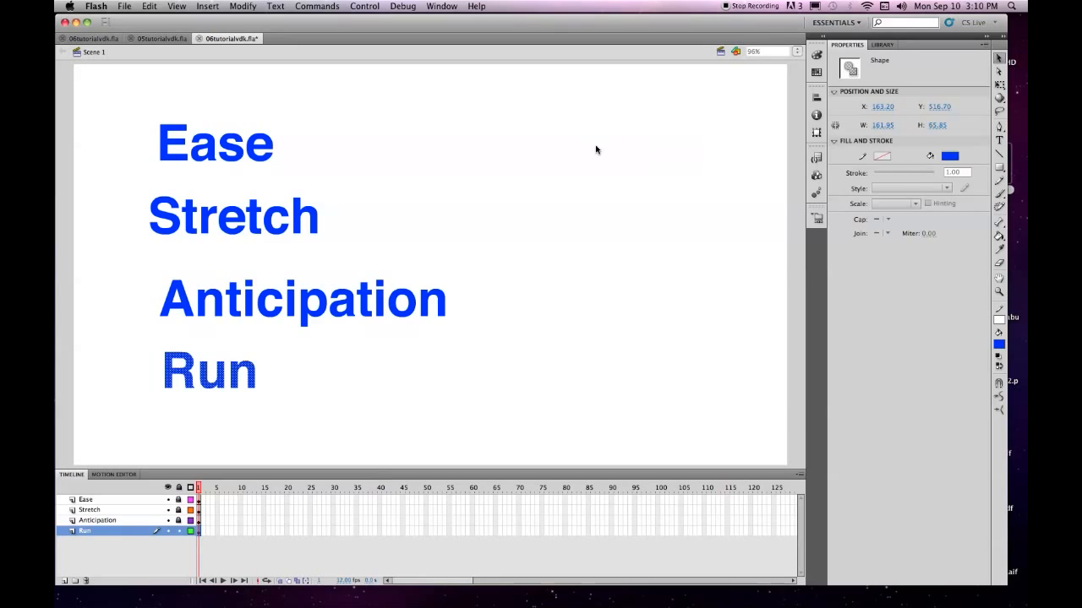
{"action": "left_click", "coordinate": [596, 148]}
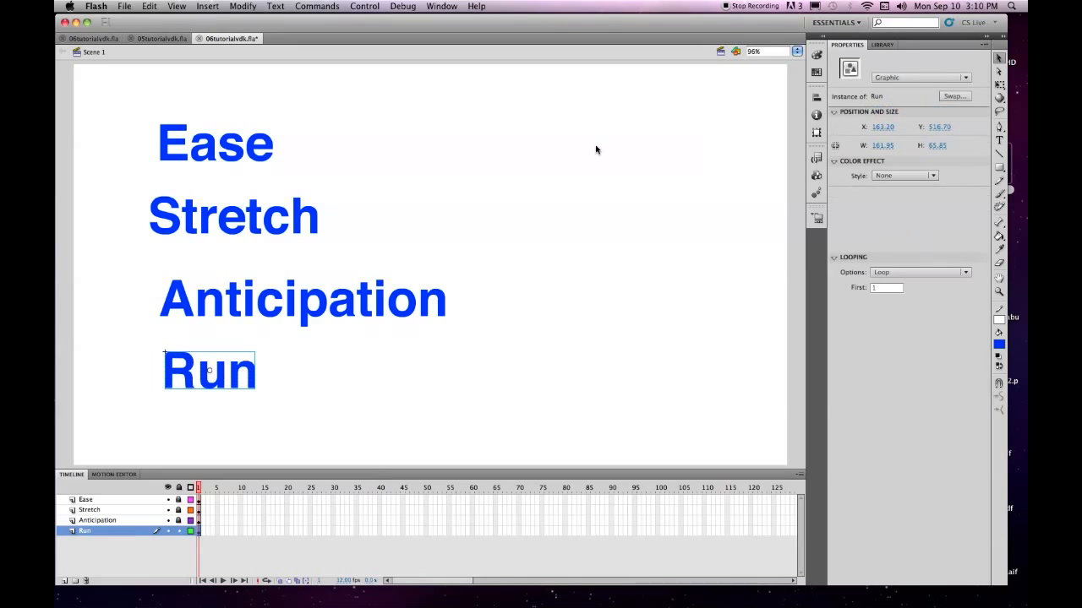
{"action": "left_click", "coordinate": [1000, 87]}
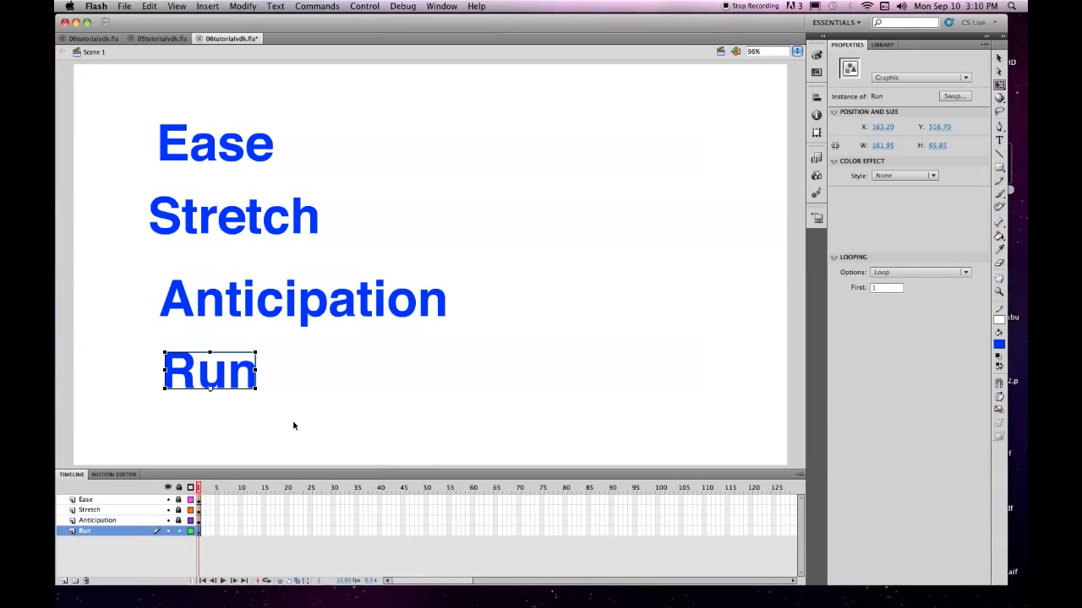
Lock the Run layer, make Ease the active layer, and save the file
{"action": "left_click", "coordinate": [179, 531]}
{"action": "left_click", "coordinate": [129, 500]}
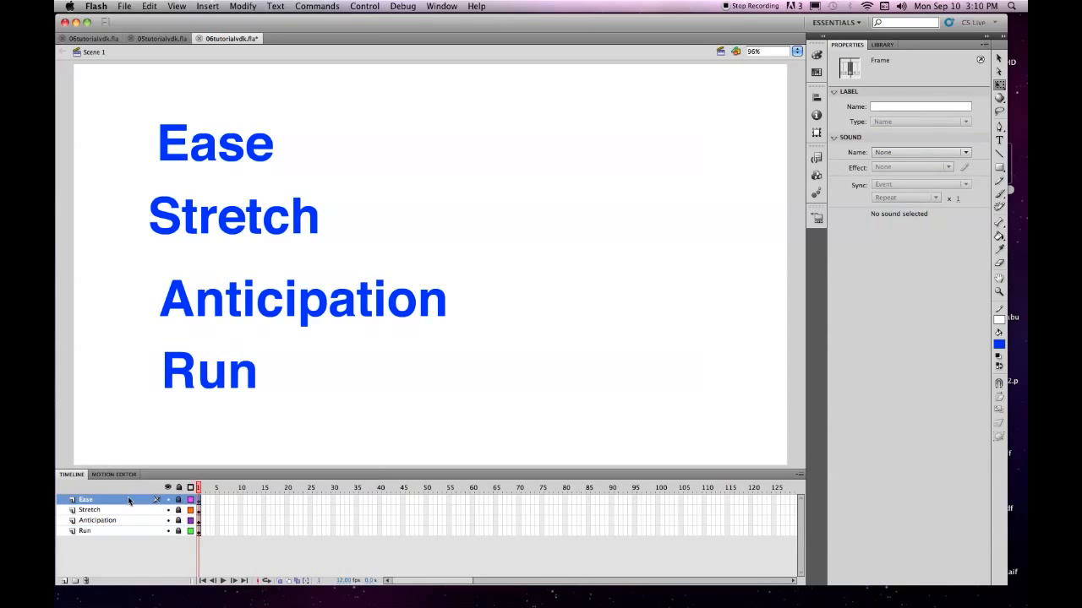
{"action": "key", "text": "super+s"}
Show the rulers and place vertical guides at about 90 px and 1200 px on the horizontal ruler
{"action": "left_click", "coordinate": [178, 6]}
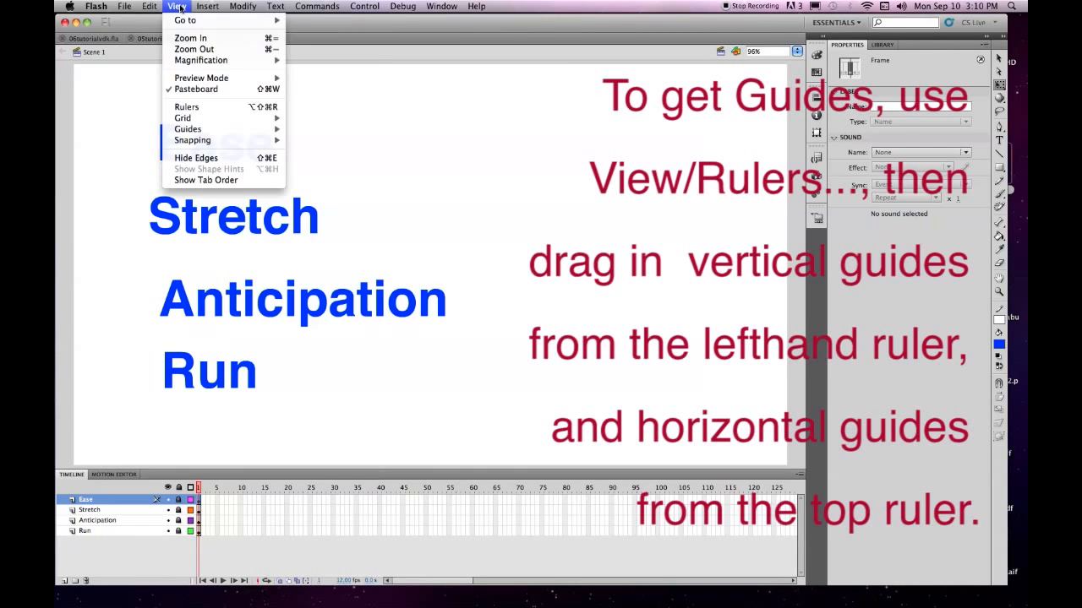
{"action": "left_click", "coordinate": [204, 108]}
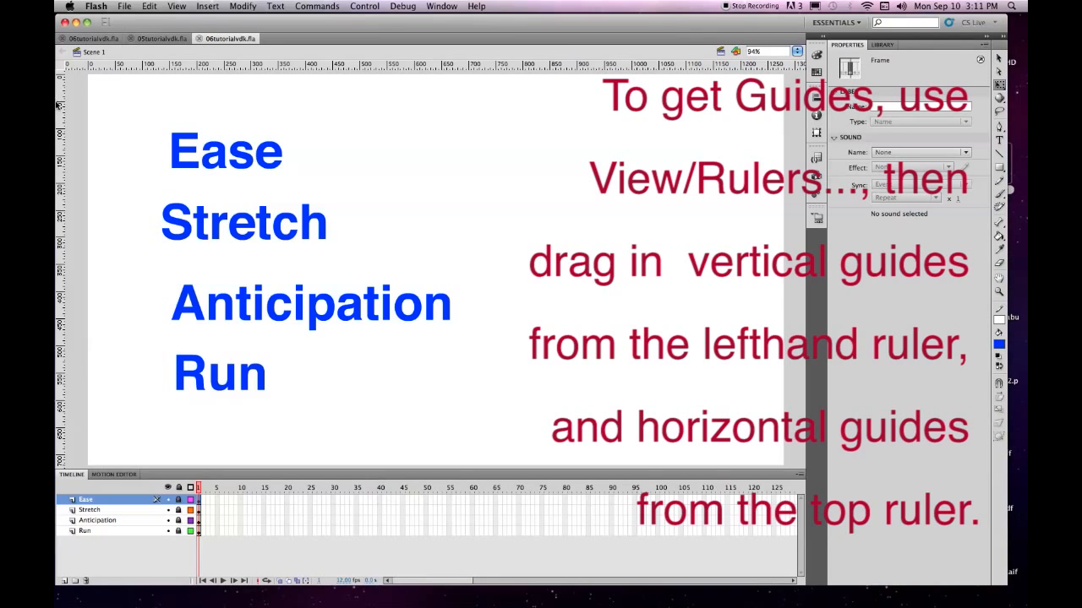
{"action": "left_click_drag", "start_coordinate": [59, 113], "coordinate": [136, 103]}
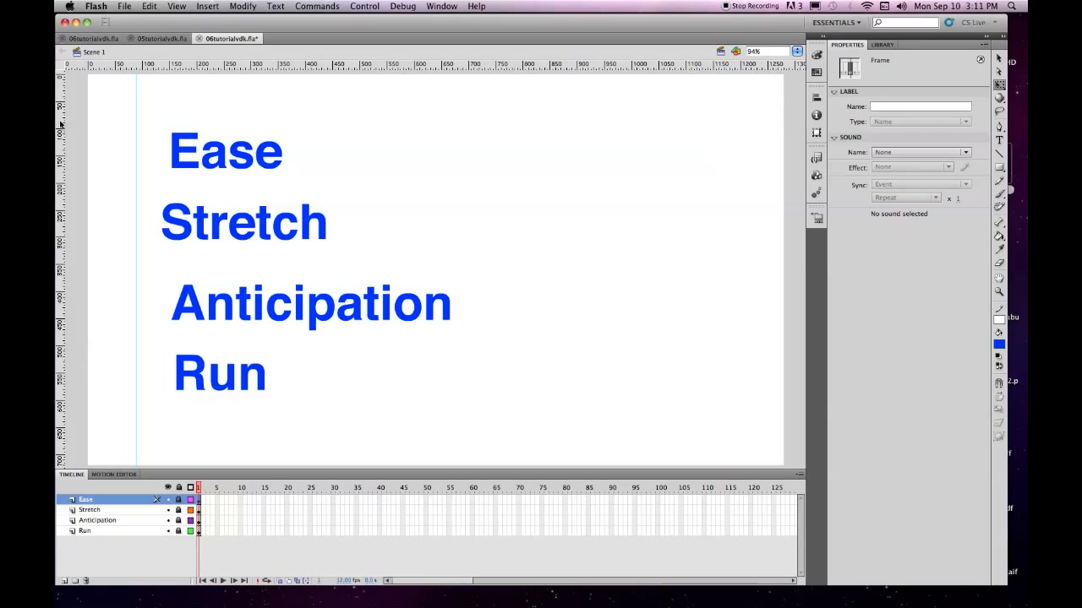
{"action": "left_click_drag", "start_coordinate": [60, 124], "coordinate": [745, 186]}
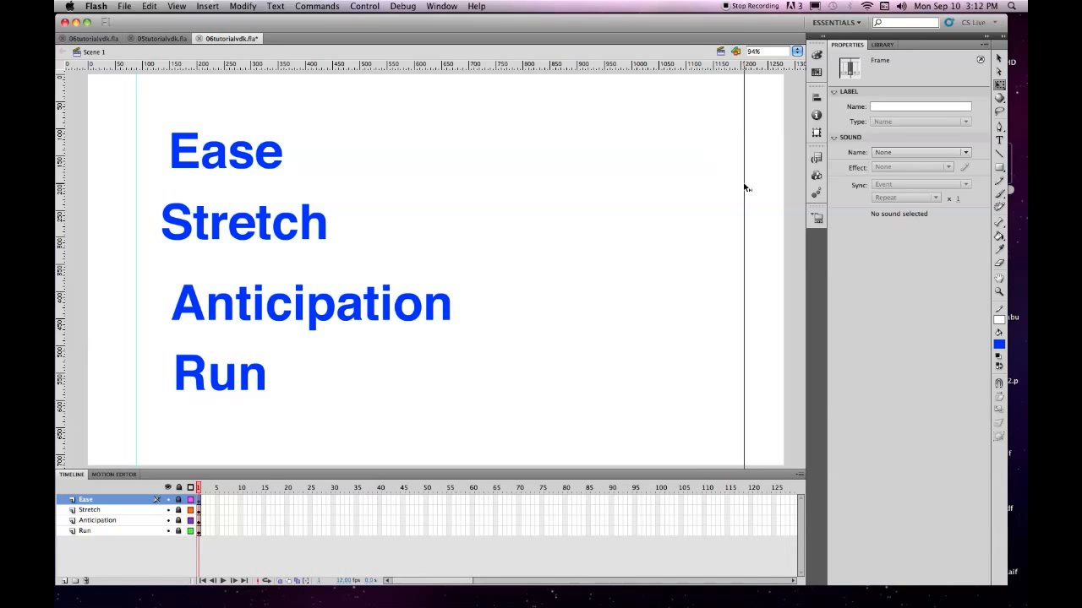
{"action": "left_click_drag", "start_coordinate": [745, 186], "coordinate": [740, 184]}
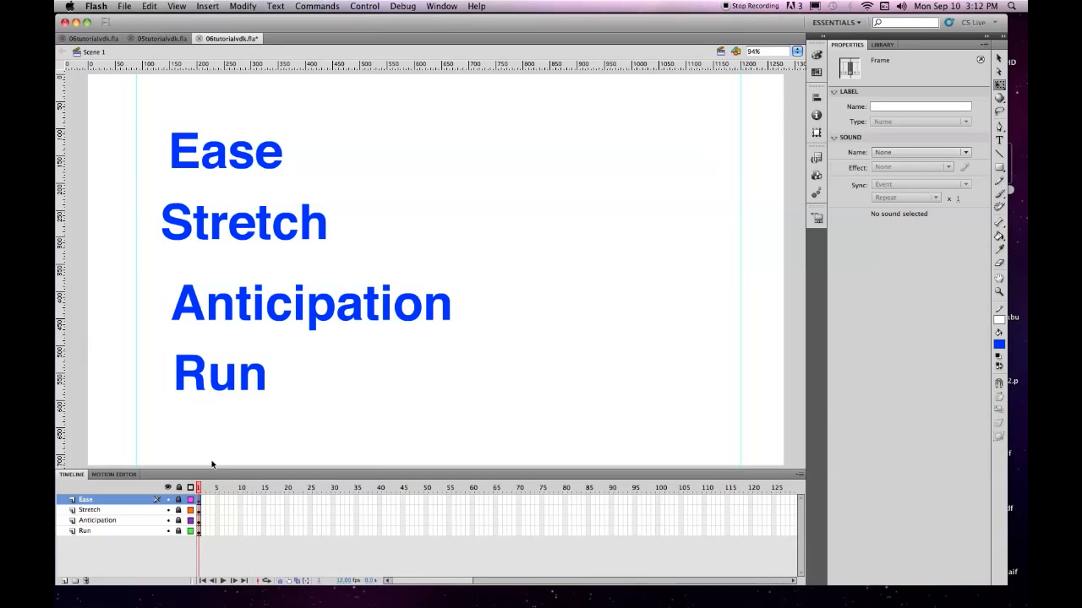
Unlock all layers, select all four words, and move them left together until "Stretch" meets the left guide
{"action": "key", "text": "super+a"}
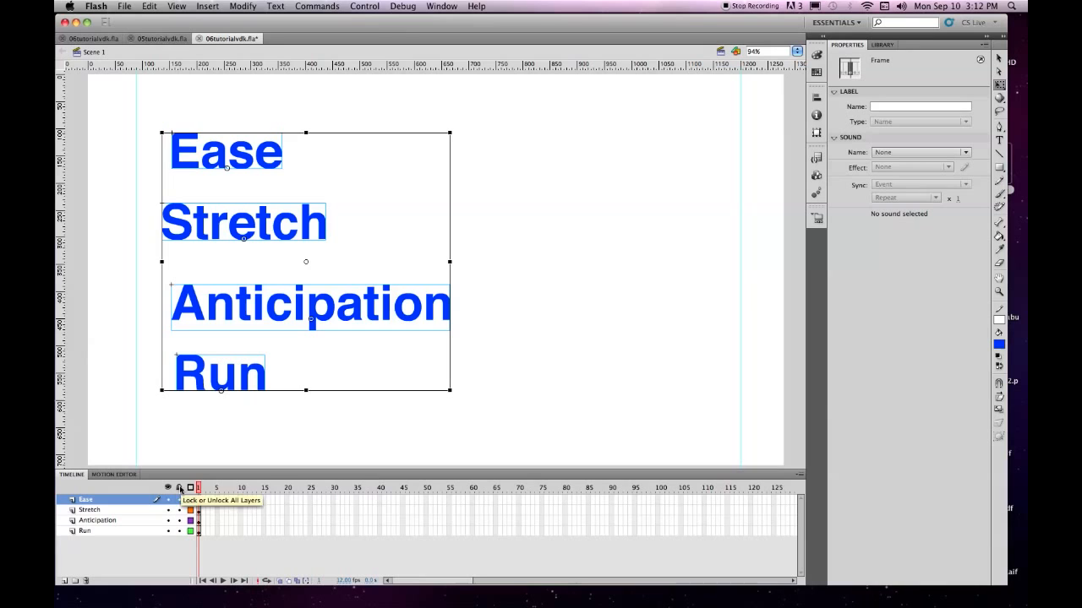
{"action": "key", "text": "Left"}
{"action": "key", "text": "Left"}
{"action": "key", "text": "Left"}
{"action": "key", "text": "Left"}
{"action": "key", "text": "Left"}
{"action": "key", "text": "Left"}
{"action": "key", "text": "Left"}
{"action": "key", "text": "Left"}
{"action": "key", "text": "Left"}
{"action": "key", "text": "Left"}
{"action": "key", "text": "Left"}
{"action": "key", "text": "Left"}
{"action": "key", "text": "Left"}
{"action": "key", "text": "Left"}
{"action": "key", "text": "Left"}
{"action": "key", "text": "Left"}
{"action": "key", "text": "Left"}
{"action": "key", "text": "Left"}
{"action": "key", "text": "Left"}
{"action": "key", "text": "Left"}
{"action": "key", "text": "Left"}
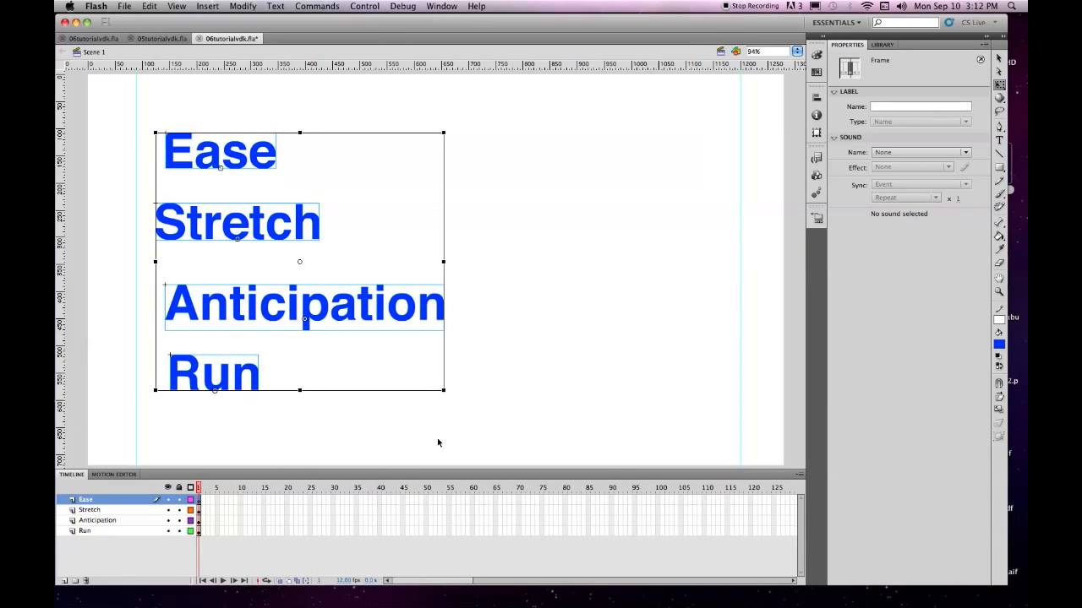
{"action": "key", "text": "Left"}
{"action": "key", "text": "Left"}
{"action": "key", "text": "Left"}
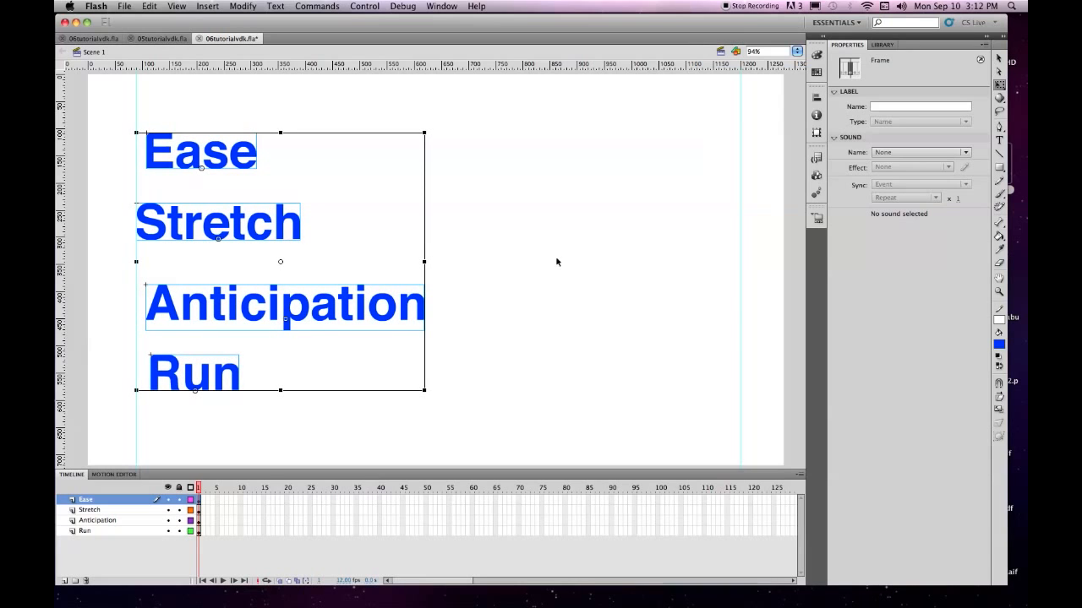
{"action": "left_click", "coordinate": [539, 297]}
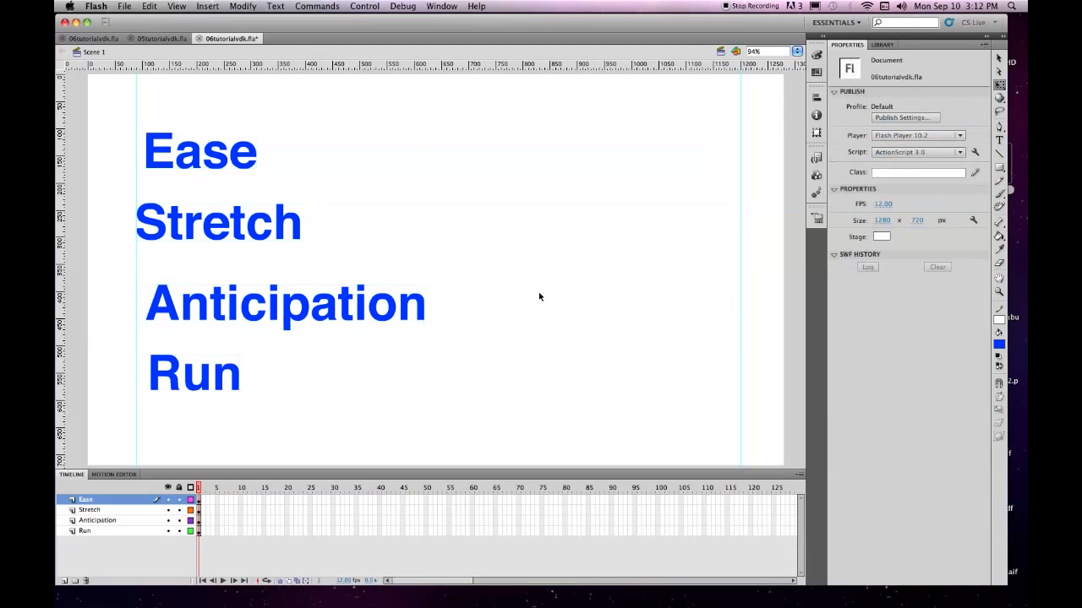
Move the "Ease" symbol horizontally so its left edge sits on the left guide, at about X 90
{"action": "left_click", "coordinate": [211, 155]}
{"action": "key", "text": "shift+Left"}
{"action": "key", "text": "shift+Left"}
{"action": "key", "text": "Left"}
{"action": "key", "text": "Right"}
{"action": "key", "text": "Right"}
{"action": "key", "text": "Right"}
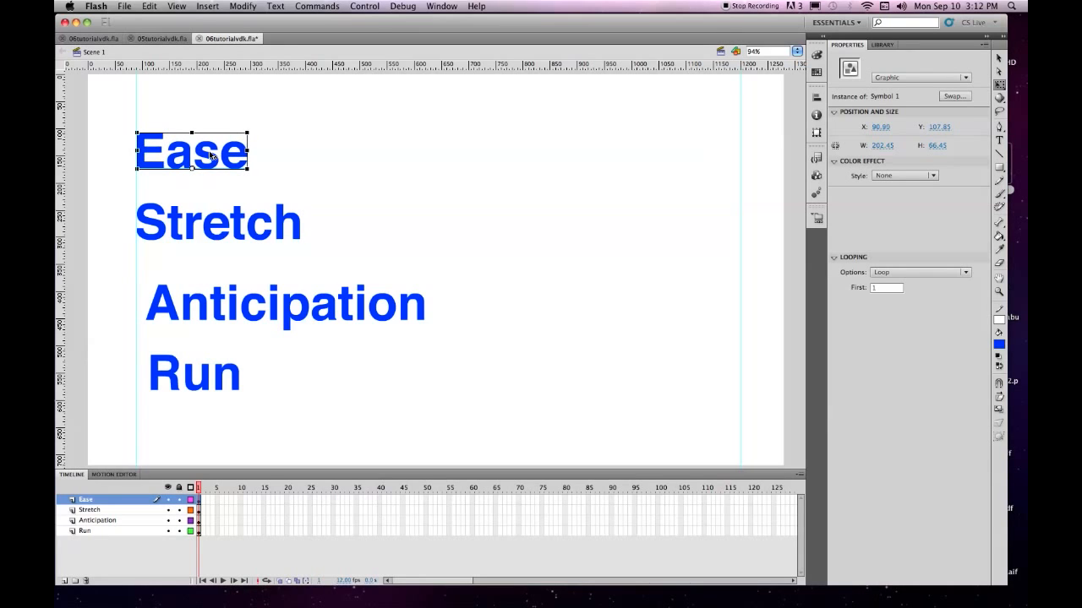
Move the "Anticipation" symbol left to about X 90, against the left guide
{"action": "left_click", "coordinate": [232, 304]}
{"action": "key", "text": "shift+Left"}
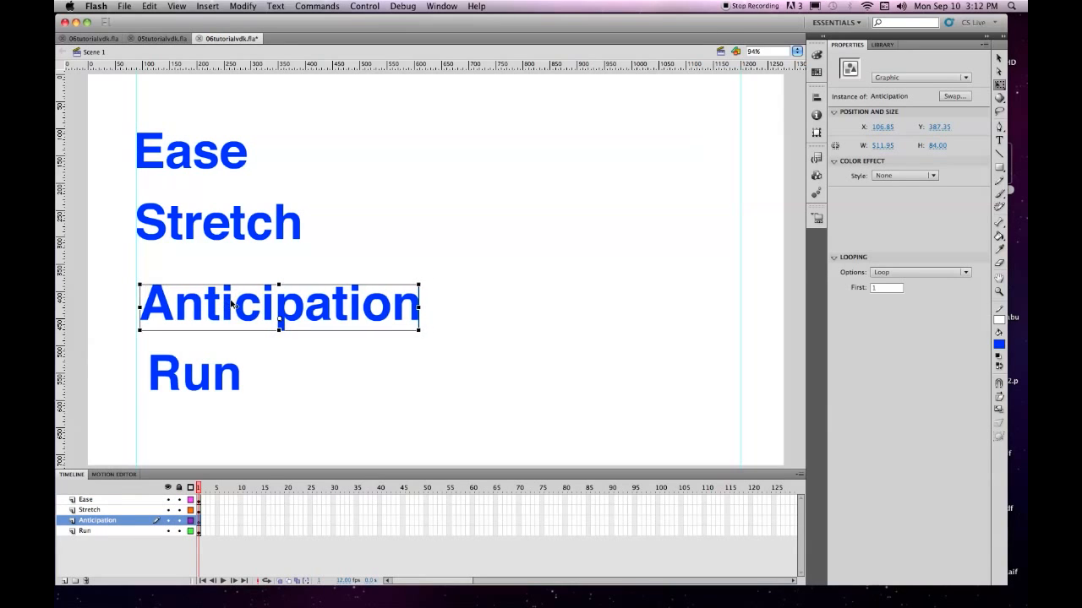
{"action": "key", "text": "Left"}
{"action": "key", "text": "Left"}
{"action": "key", "text": "Left"}
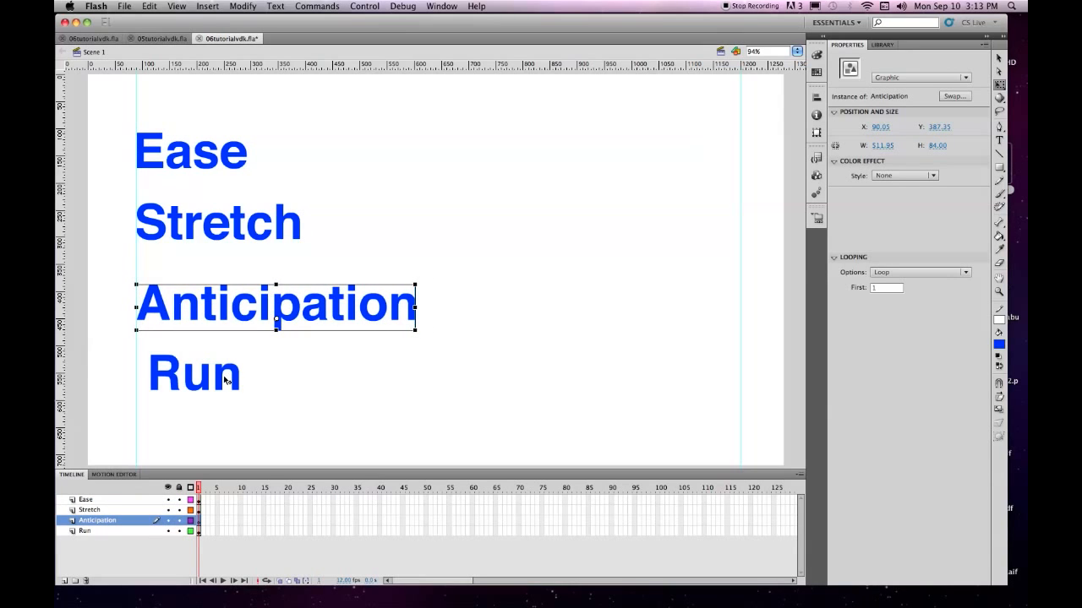
Move the "Run" symbol left to about X 90 so it lines up with the left guide
{"action": "left_click", "coordinate": [220, 385]}
{"action": "key", "text": "shift+Left"}
{"action": "key", "text": "Left"}
{"action": "key", "text": "Left"}
{"action": "key", "text": "Left"}
{"action": "key", "text": "shift+Left"}
{"action": "key", "text": "Left"}
{"action": "key", "text": "Left"}
{"action": "key", "text": "Left"}
{"action": "key", "text": "Left"}
{"action": "key", "text": "Left"}
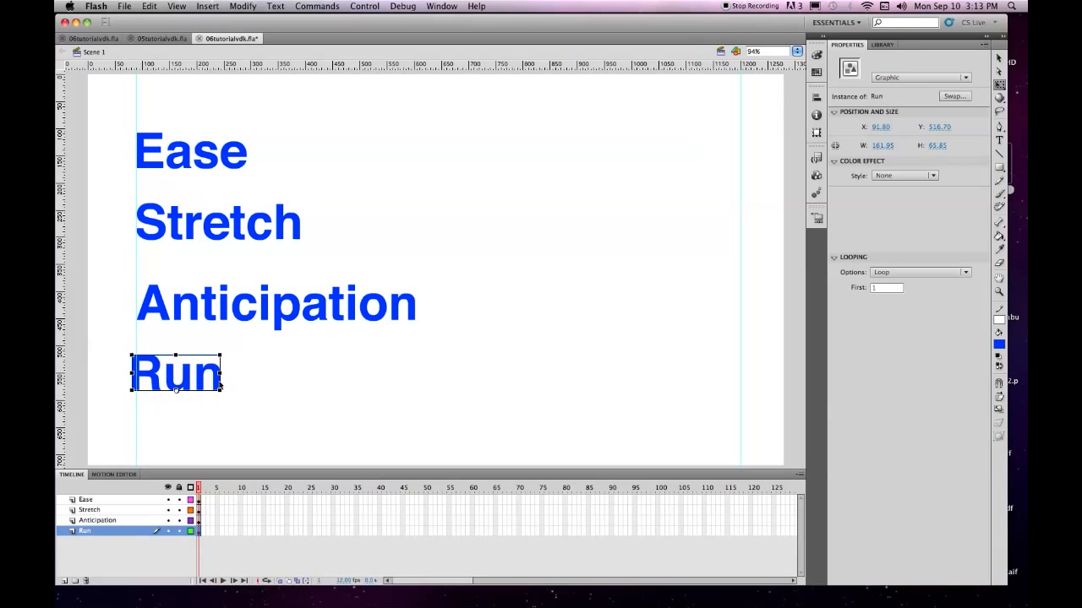
{"action": "key", "text": "Left"}
{"action": "left_click_drag", "start_coordinate": [178, 388], "coordinate": [180, 389]}
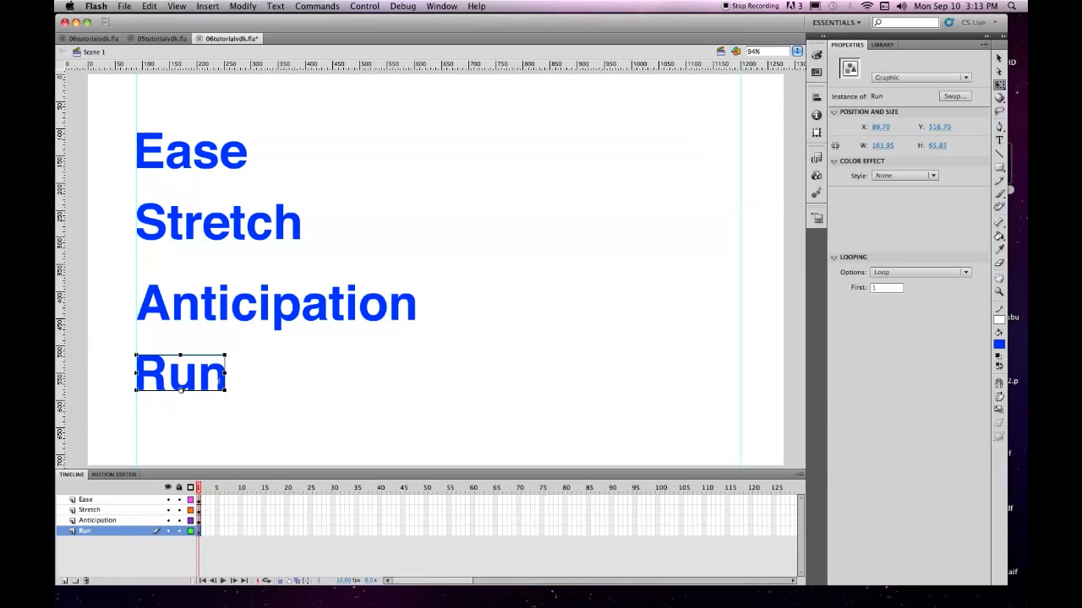
Select all four words and space them evenly in the vertical direction, without aligning to the stage
{"action": "left_click_drag", "start_coordinate": [106, 93], "coordinate": [459, 425]}
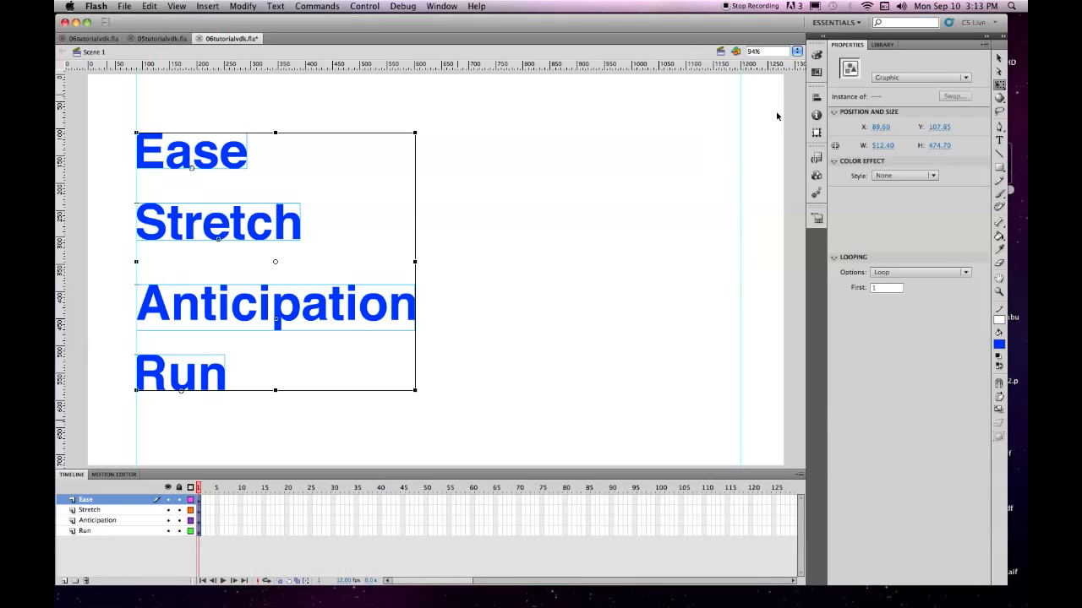
{"action": "left_click", "coordinate": [816, 98]}
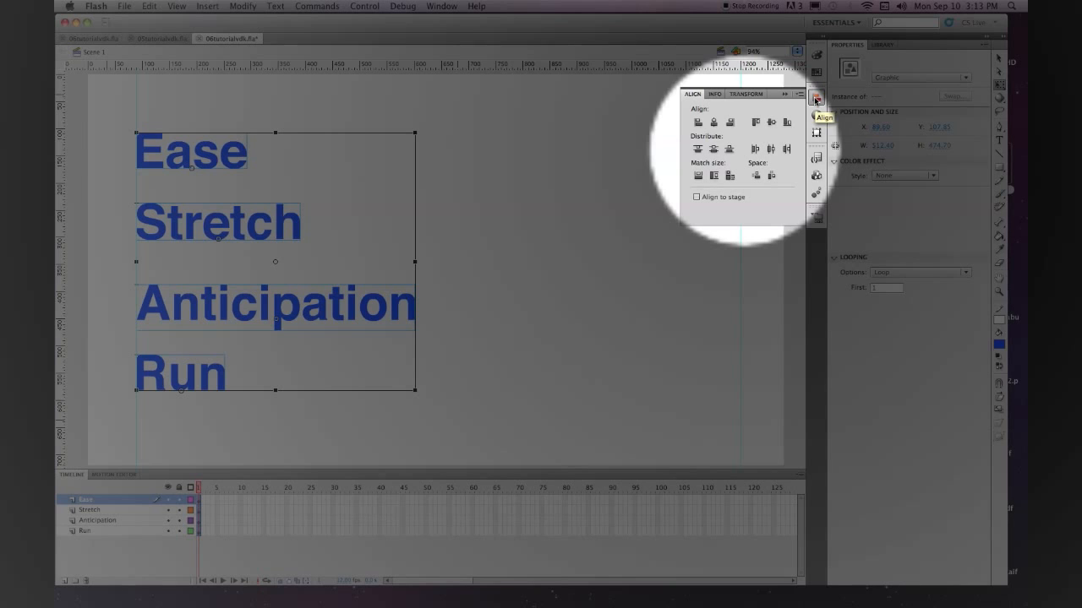
{"action": "left_click", "coordinate": [756, 175]}
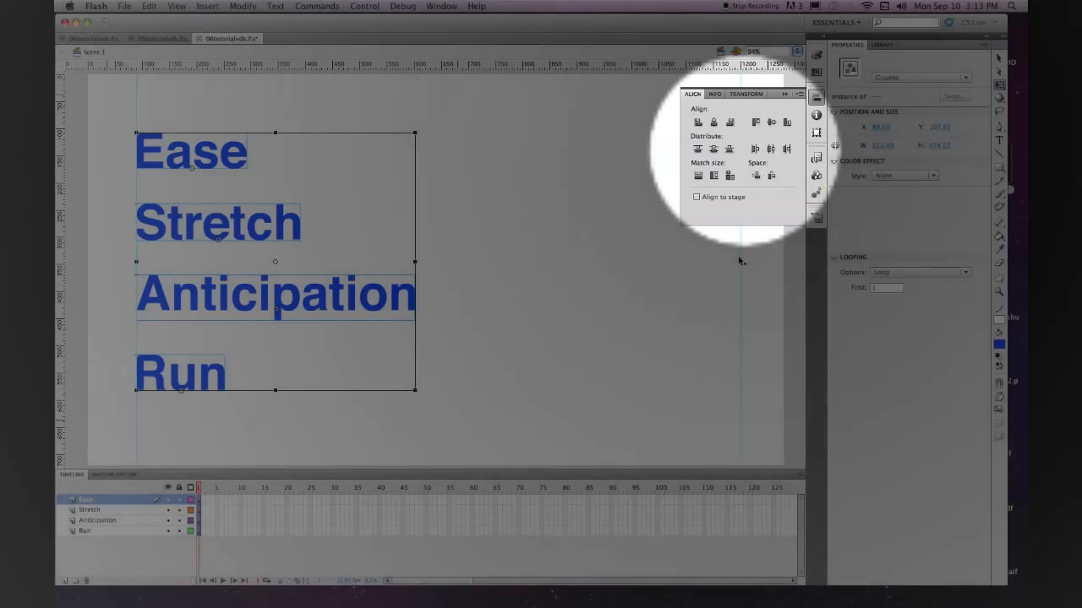
{"action": "left_click", "coordinate": [738, 265]}
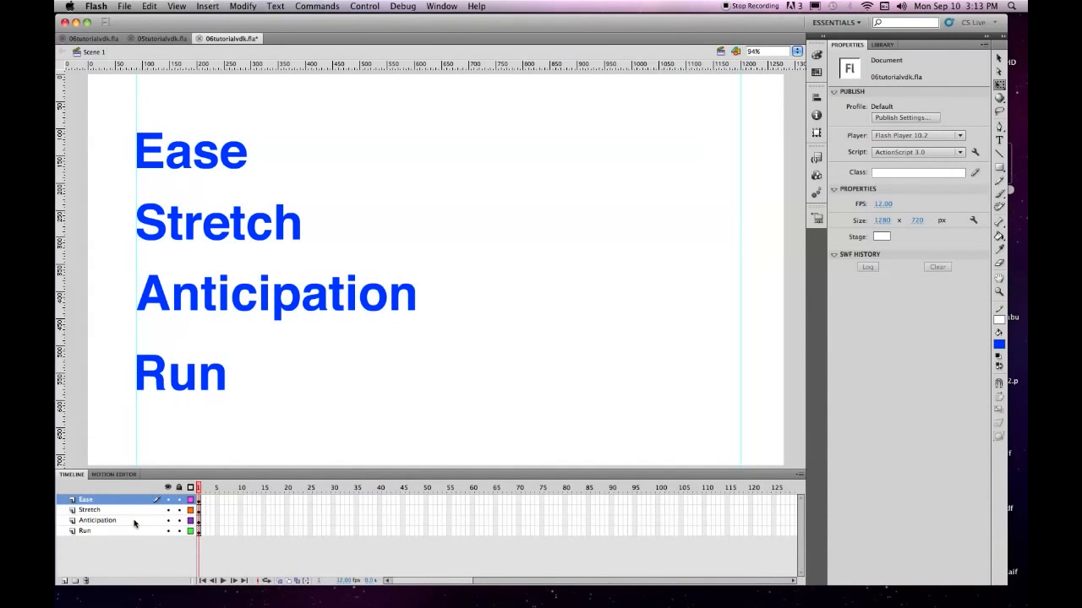
Lock the layers and extend all four of them with frames up to frame 24
{"action": "left_click", "coordinate": [178, 487]}
{"action": "left_click", "coordinate": [303, 497]}
{"action": "left_click", "coordinate": [305, 530], "text": "shift"}
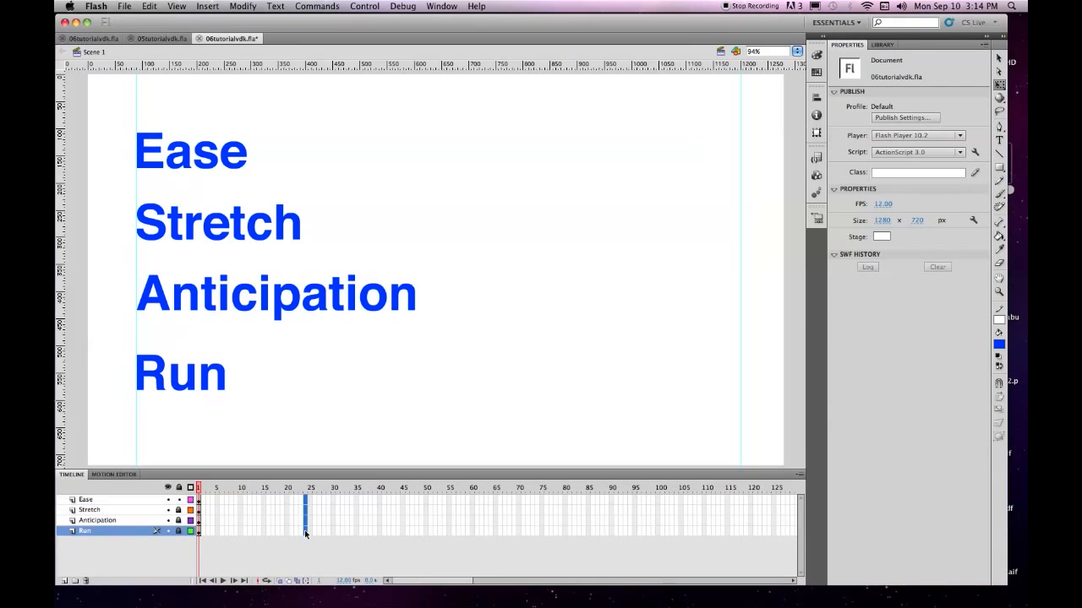
{"action": "key", "text": "F5"}
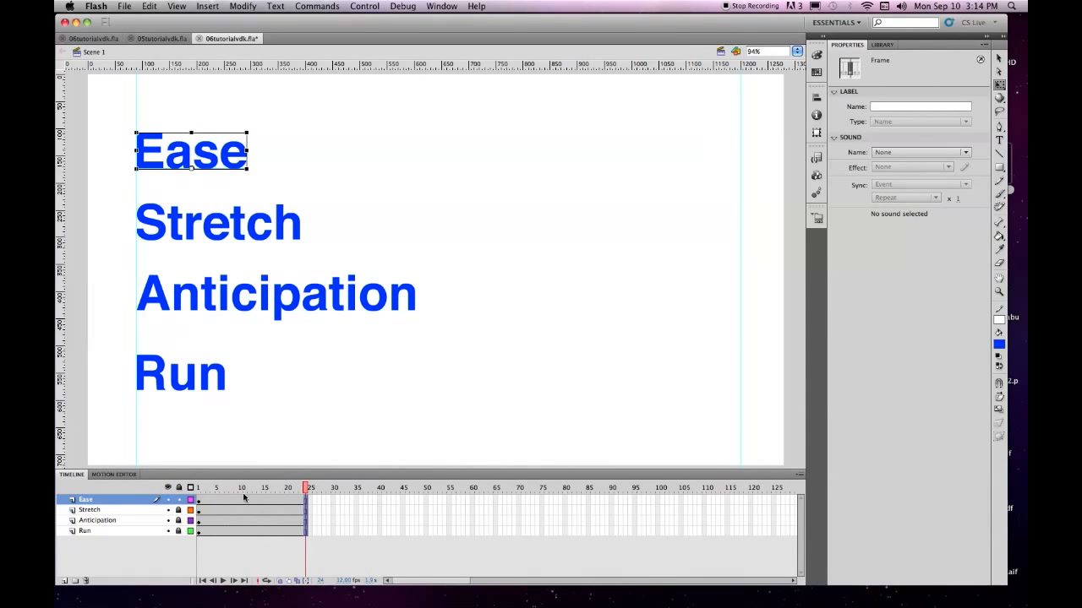
Unlock all layers and create motion tweens across frames 1 to 24 on all four of them
{"action": "left_click", "coordinate": [179, 488]}
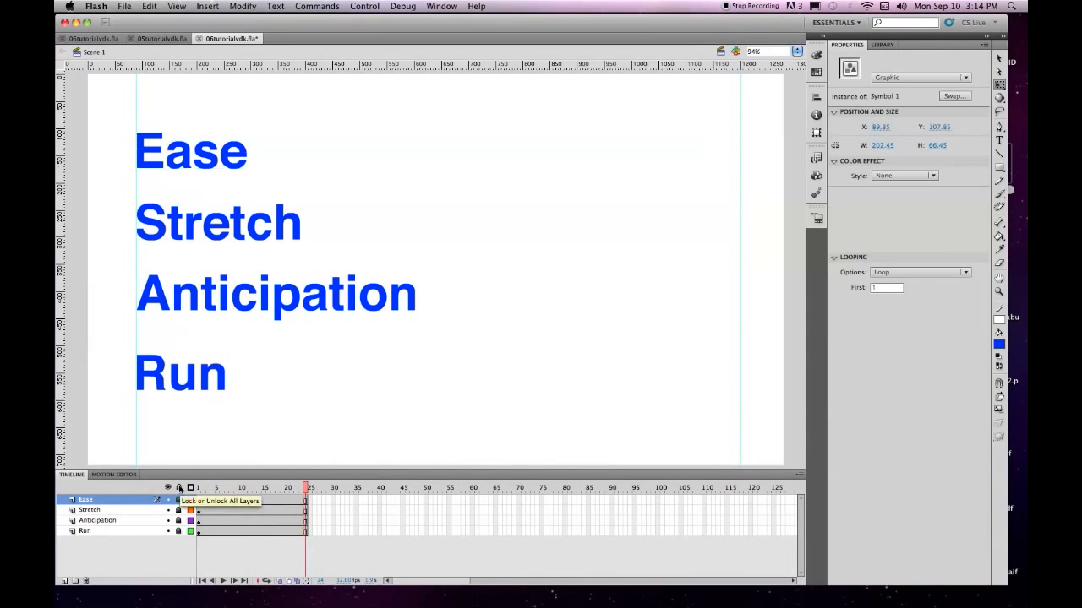
{"action": "left_click", "coordinate": [179, 488]}
{"action": "left_click_drag", "start_coordinate": [199, 501], "coordinate": [306, 537]}
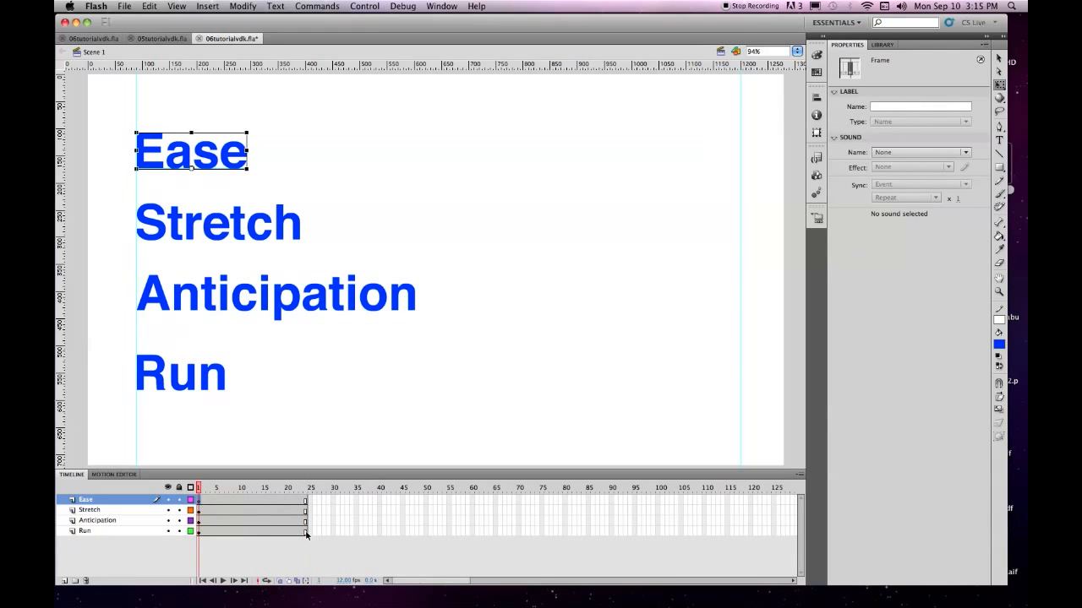
{"action": "left_click", "coordinate": [305, 533]}
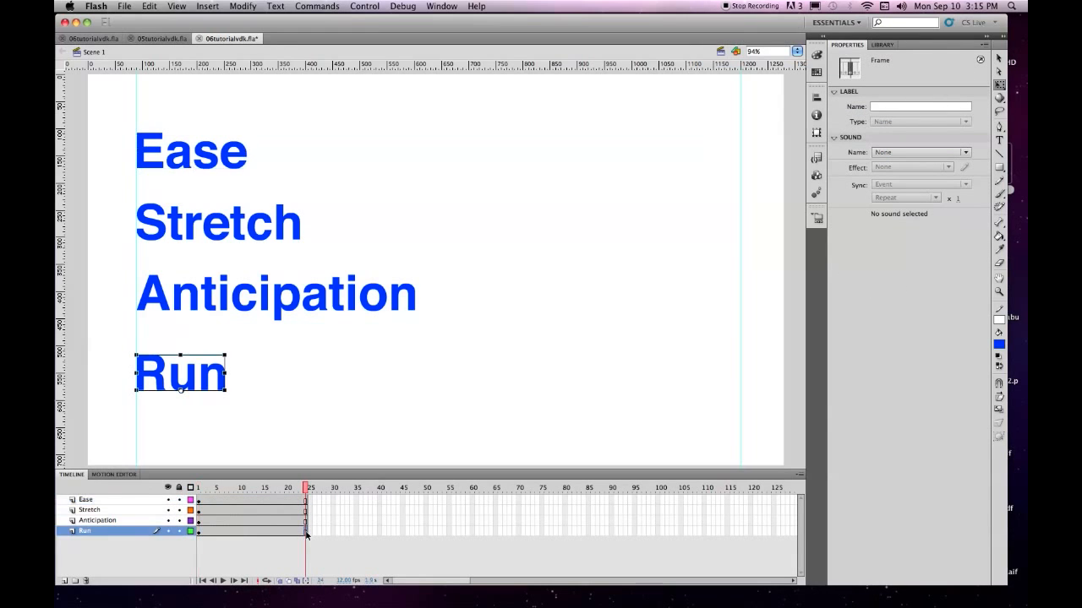
{"action": "left_click", "coordinate": [199, 501], "text": "shift"}
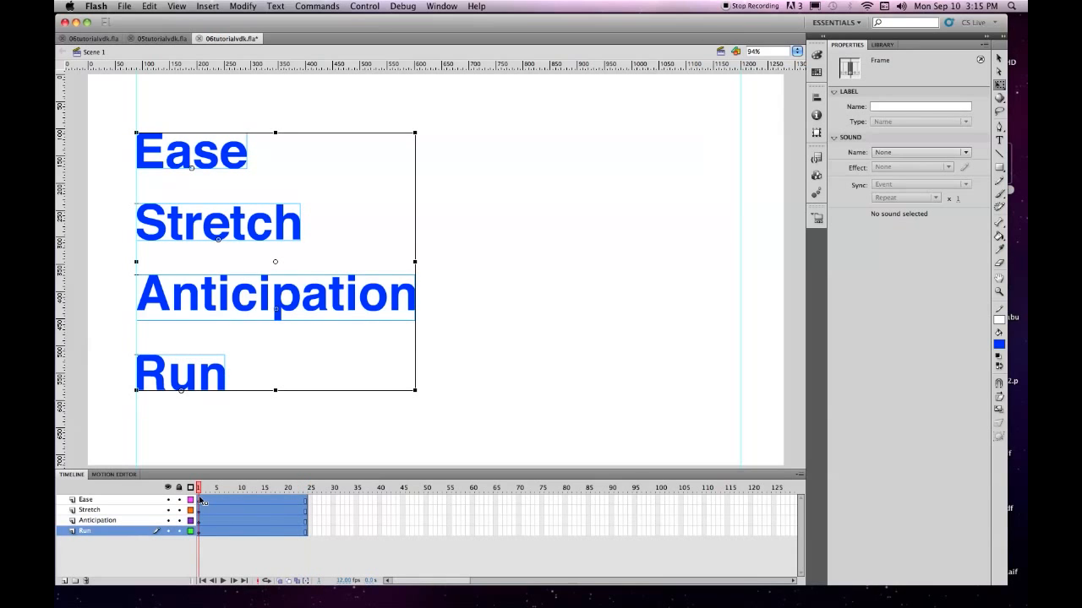
{"action": "right_click", "coordinate": [302, 501]}
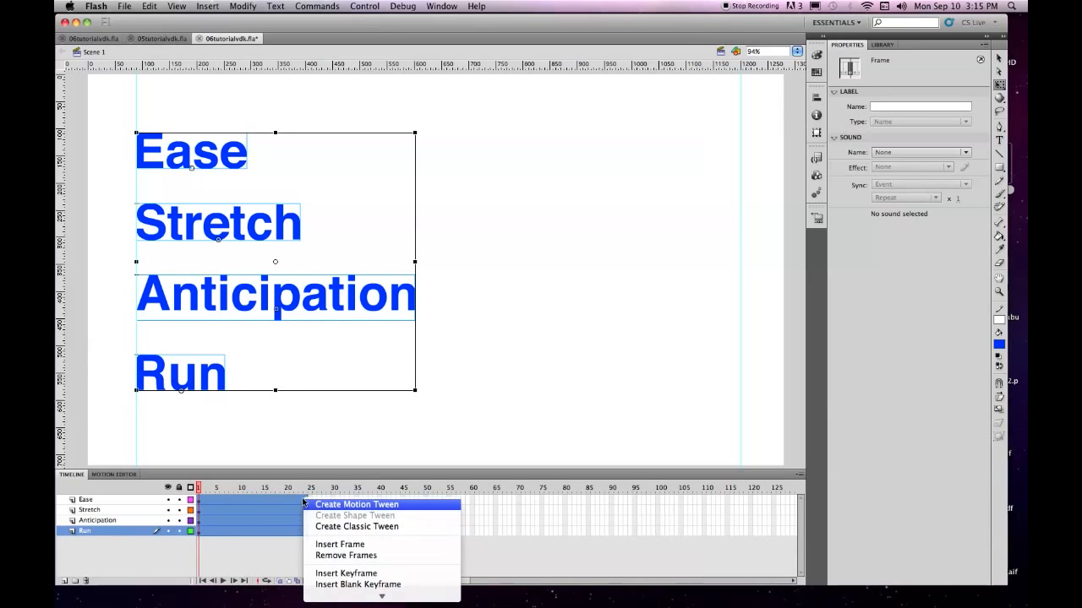
{"action": "left_click", "coordinate": [326, 507]}
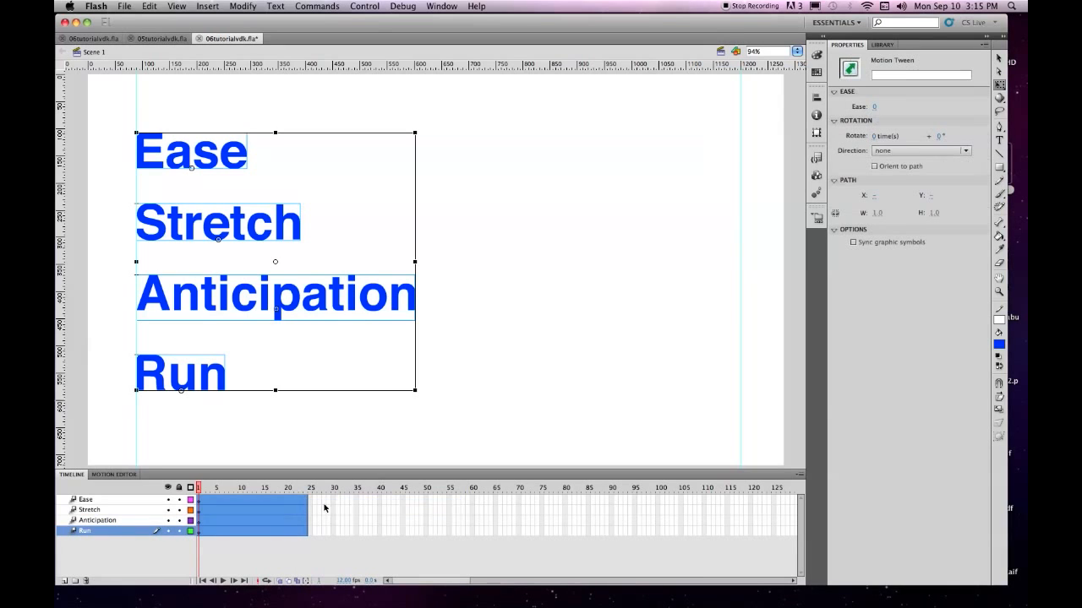
{"action": "left_click", "coordinate": [399, 548]}
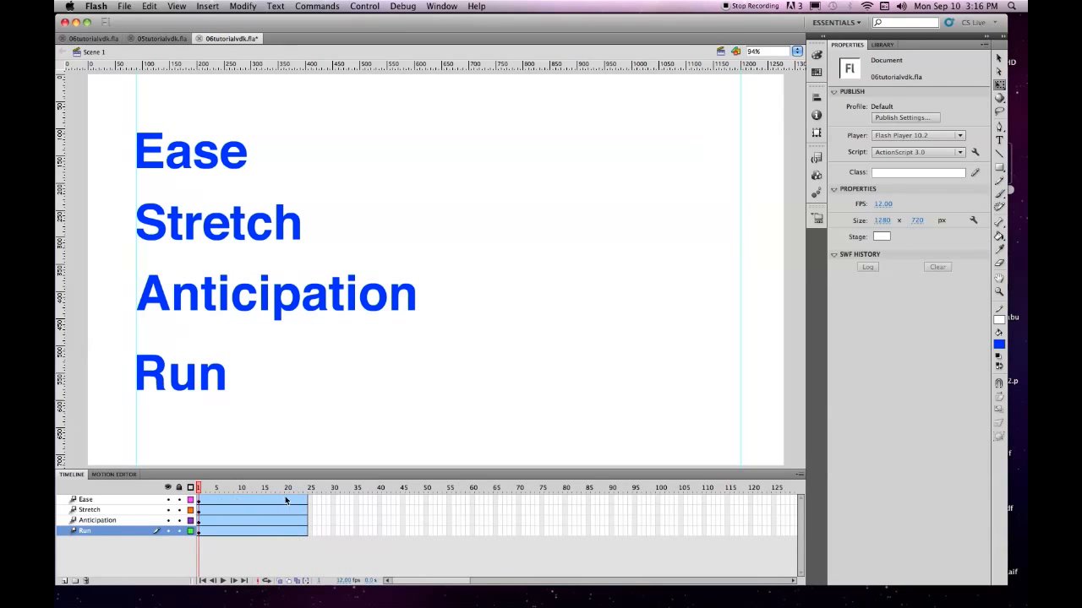
At frame 24, move the "Ease" symbol straight right to the right guide, at about X 998
{"action": "left_click_drag", "start_coordinate": [199, 488], "coordinate": [306, 488]}
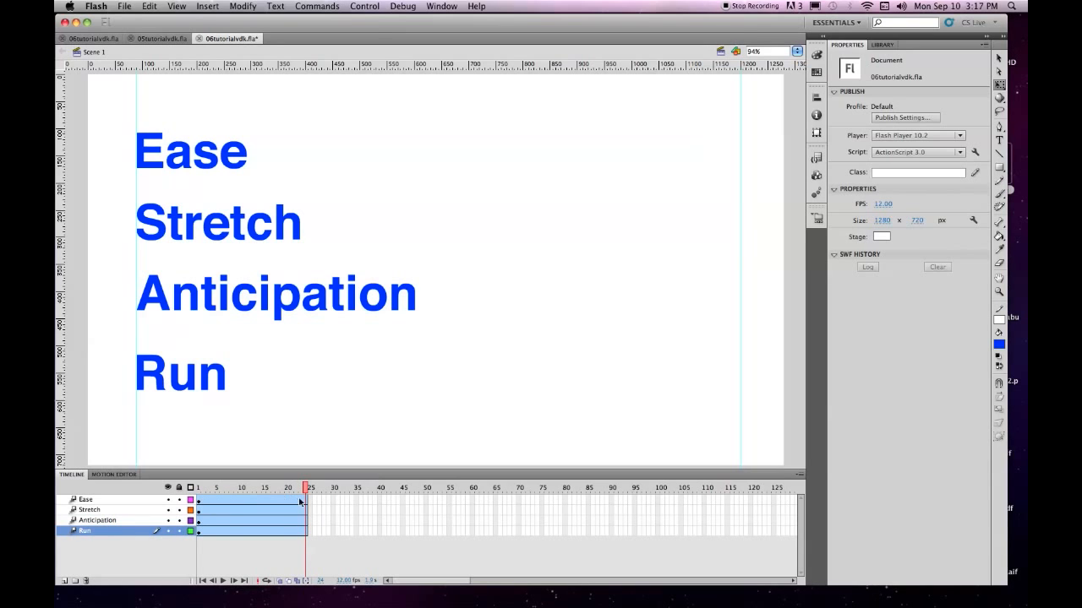
{"action": "left_click", "coordinate": [170, 160]}
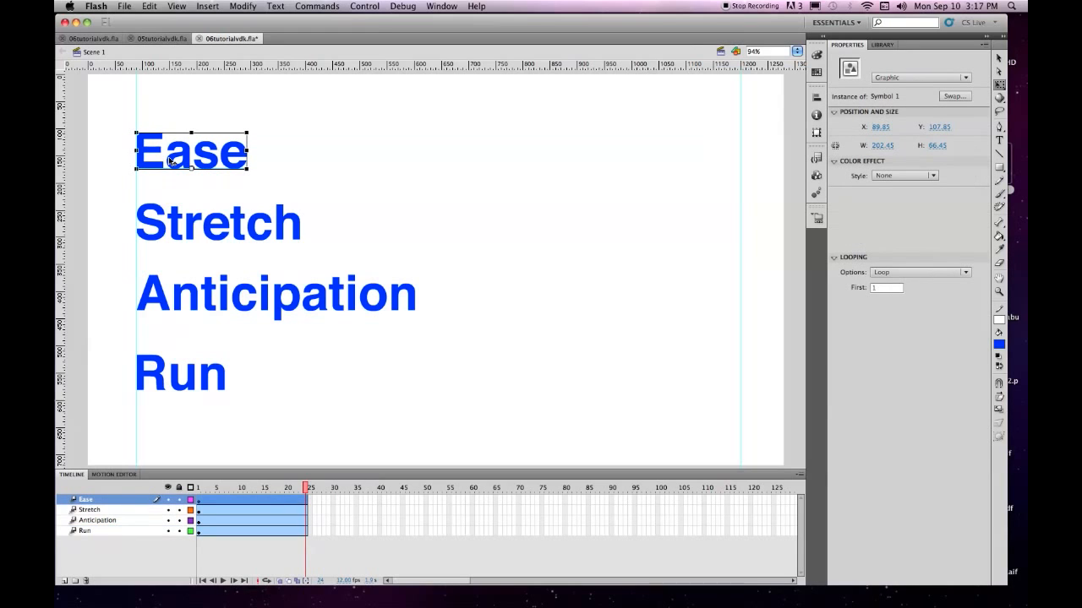
{"action": "key", "text": "shift+Right"}
{"action": "key", "text": "shift+Right"}
{"action": "key", "text": "shift+Right"}
{"action": "key", "text": "shift+Right"}
{"action": "key", "text": "shift+Right"}
{"action": "key", "text": "shift+Right"}
{"action": "key", "text": "shift+Right"}
{"action": "key", "text": "shift+Right"}
{"action": "key", "text": "shift+Right"}
{"action": "key", "text": "shift+Right"}
{"action": "key", "text": "shift+Right"}
{"action": "key", "text": "shift+Right"}
{"action": "key", "text": "shift+Right"}
{"action": "key", "text": "shift+Right"}
{"action": "key", "text": "shift+Right"}
{"action": "key", "text": "shift+Right"}
{"action": "key", "text": "shift+Right"}
{"action": "key", "text": "shift+Right"}
{"action": "key", "text": "shift+Right"}
{"action": "key", "text": "shift+Right"}
{"action": "key", "text": "shift+Right"}
{"action": "key", "text": "shift+Right"}
{"action": "key", "text": "shift+Right"}
{"action": "key", "text": "shift+Right"}
{"action": "key", "text": "shift+Right"}
{"action": "key", "text": "shift+Right"}
{"action": "key", "text": "shift+Right"}
{"action": "key", "text": "shift+Right"}
{"action": "key", "text": "shift+Right"}
{"action": "key", "text": "shift+Right"}
{"action": "key", "text": "shift+Right"}
{"action": "key", "text": "shift+Right"}
{"action": "key", "text": "shift+Right"}
{"action": "key", "text": "shift+Right"}
{"action": "key", "text": "shift+Right"}
{"action": "key", "text": "shift+Right"}
{"action": "key", "text": "shift+Right"}
{"action": "key", "text": "shift+Right"}
{"action": "key", "text": "shift+Right"}
{"action": "key", "text": "shift+Right"}
{"action": "key", "text": "shift+Right"}
{"action": "key", "text": "shift+Right"}
{"action": "key", "text": "shift+Right"}
{"action": "key", "text": "shift+Right"}
{"action": "key", "text": "shift+Right"}
{"action": "key", "text": "shift+Right"}
{"action": "key", "text": "shift+Right"}
{"action": "key", "text": "shift+Right"}
{"action": "key", "text": "shift+Right"}
{"action": "key", "text": "shift+Right"}
{"action": "key", "text": "shift+Right"}
{"action": "key", "text": "shift+Right"}
{"action": "key", "text": "shift+Right"}
{"action": "key", "text": "shift+Right"}
{"action": "key", "text": "shift+Right"}
{"action": "key", "text": "shift+Right"}
{"action": "key", "text": "shift+Right"}
{"action": "key", "text": "shift+Right"}
{"action": "key", "text": "shift+Right"}
{"action": "key", "text": "shift+Right"}
{"action": "key", "text": "shift+Right"}
{"action": "key", "text": "shift+Right"}
{"action": "key", "text": "shift+Right"}
{"action": "key", "text": "shift+Right"}
{"action": "key", "text": "Right"}
{"action": "key", "text": "Right"}
{"action": "key", "text": "Right"}
{"action": "key", "text": "Right"}
{"action": "key", "text": "Right"}
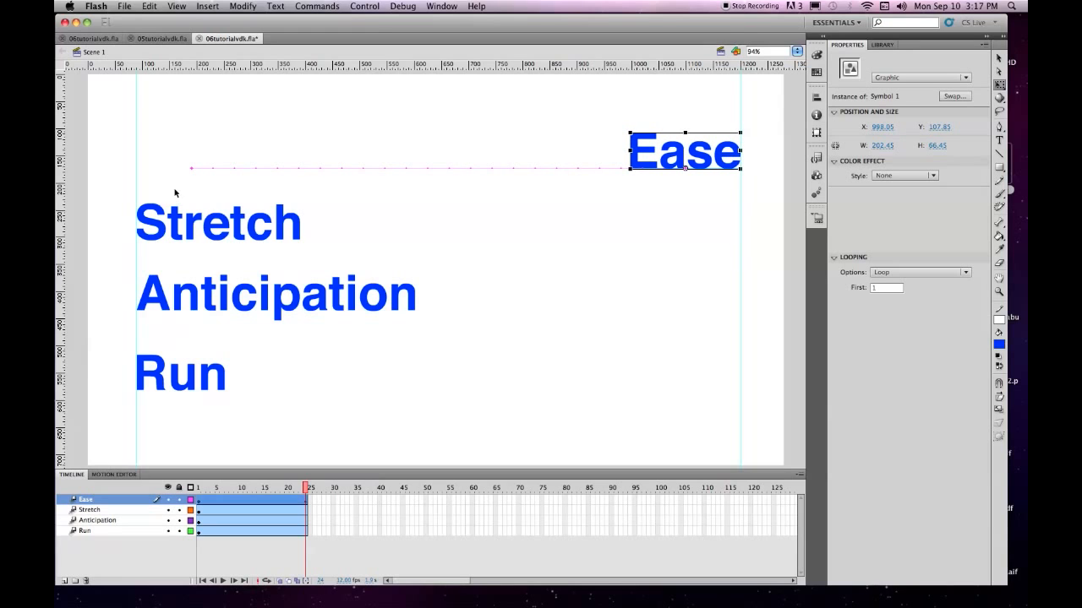
At frame 24, move the "Stretch" symbol straight right until its right edge meets the right guide
{"action": "left_click", "coordinate": [175, 222]}
{"action": "key", "text": "shift+Right"}
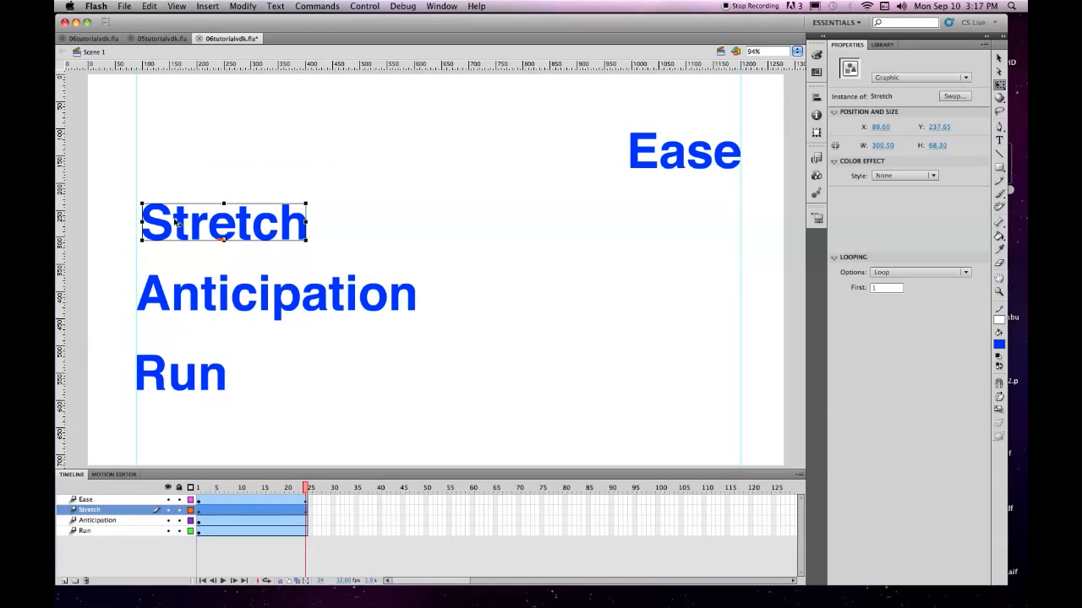
{"action": "key", "text": "shift+Right"}
{"action": "key", "text": "shift+Right"}
{"action": "key", "text": "shift+Right"}
{"action": "key", "text": "shift+Right"}
{"action": "key", "text": "shift+Right"}
{"action": "key", "text": "shift+Right"}
{"action": "key", "text": "shift+Right"}
{"action": "key", "text": "shift+Right"}
{"action": "key", "text": "shift+Right"}
{"action": "key", "text": "shift+Right"}
{"action": "key", "text": "shift+Right"}
{"action": "key", "text": "shift+Right"}
{"action": "key", "text": "shift+Right"}
{"action": "key", "text": "shift+Right"}
{"action": "key", "text": "shift+Right"}
{"action": "key", "text": "shift+Right"}
{"action": "key", "text": "shift+Right"}
{"action": "key", "text": "shift+Right"}
{"action": "key", "text": "shift+Right"}
{"action": "key", "text": "shift+Right"}
{"action": "key", "text": "shift+Right"}
{"action": "key", "text": "shift+Right"}
{"action": "key", "text": "shift+Right"}
{"action": "key", "text": "shift+Right"}
{"action": "key", "text": "shift+Right"}
{"action": "key", "text": "shift+Right"}
{"action": "key", "text": "shift+Right"}
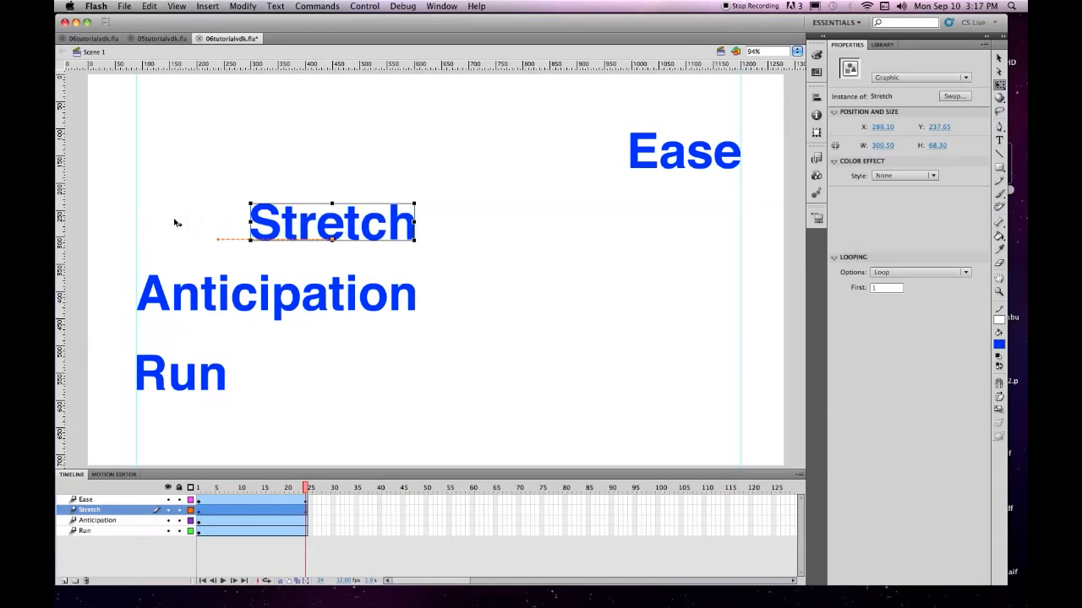
{"action": "key", "text": "shift+Right"}
{"action": "key", "text": "shift+Right"}
{"action": "key", "text": "shift+Right"}
{"action": "key", "text": "shift+Right"}
{"action": "key", "text": "shift+Right"}
{"action": "key", "text": "shift+Right"}
{"action": "key", "text": "shift+Right"}
{"action": "key", "text": "shift+Right"}
{"action": "key", "text": "shift+Right"}
{"action": "key", "text": "shift+Right"}
{"action": "key", "text": "shift+Right"}
{"action": "key", "text": "shift+Right"}
{"action": "key", "text": "shift+Right"}
{"action": "key", "text": "shift+Right"}
{"action": "key", "text": "shift+Right"}
{"action": "key", "text": "shift+Right"}
{"action": "key", "text": "shift+Right"}
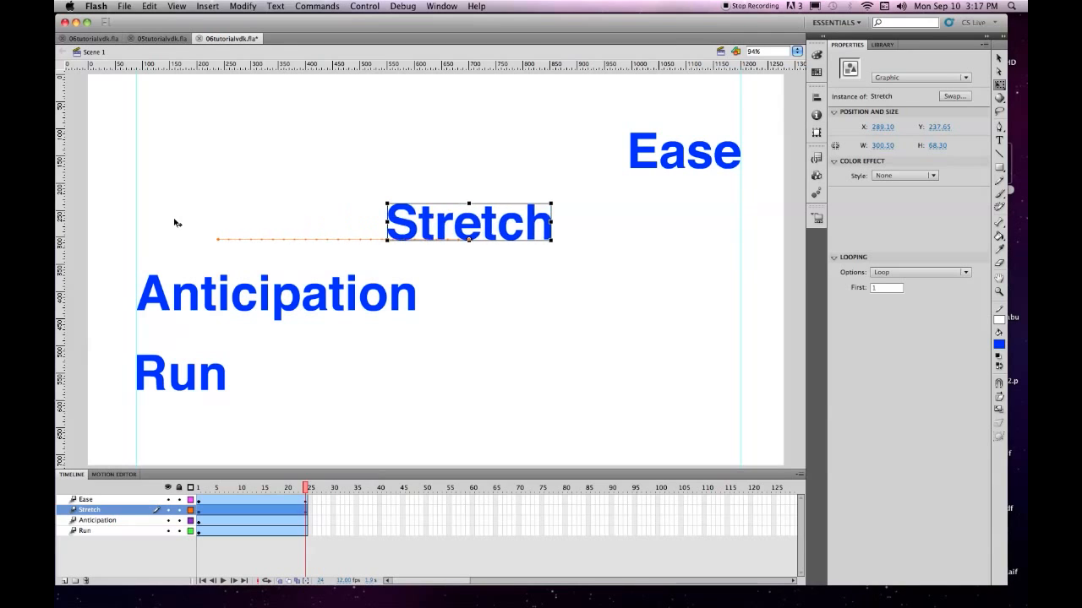
{"action": "key", "text": "shift+Right"}
{"action": "key", "text": "shift+Right"}
{"action": "key", "text": "shift+Right"}
{"action": "key", "text": "shift+Right"}
{"action": "key", "text": "shift+Right"}
{"action": "key", "text": "shift+Right"}
{"action": "key", "text": "shift+Right"}
{"action": "key", "text": "shift+Right"}
{"action": "key", "text": "shift+Right"}
{"action": "key", "text": "shift+Right"}
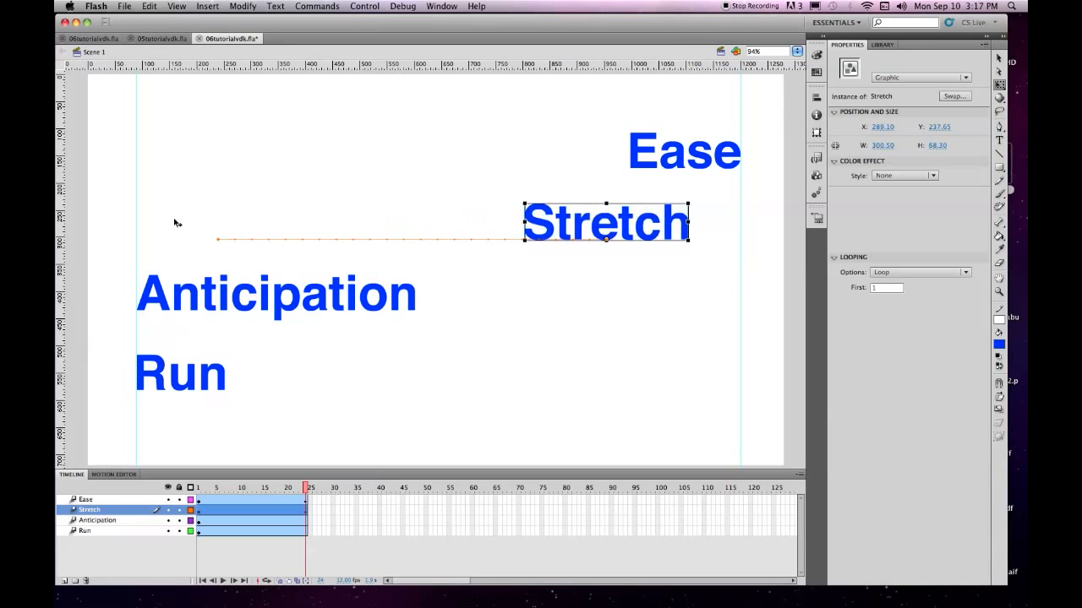
{"action": "key", "text": "Right"}
{"action": "key", "text": "Right"}
{"action": "key", "text": "Right"}
{"action": "key", "text": "Right"}
{"action": "key", "text": "Right"}
{"action": "key", "text": "Right"}
{"action": "key", "text": "Right"}
{"action": "key", "text": "Right"}
{"action": "key", "text": "Right"}
{"action": "key", "text": "Right"}
{"action": "key", "text": "Right"}
{"action": "key", "text": "Right"}
{"action": "key", "text": "Right"}
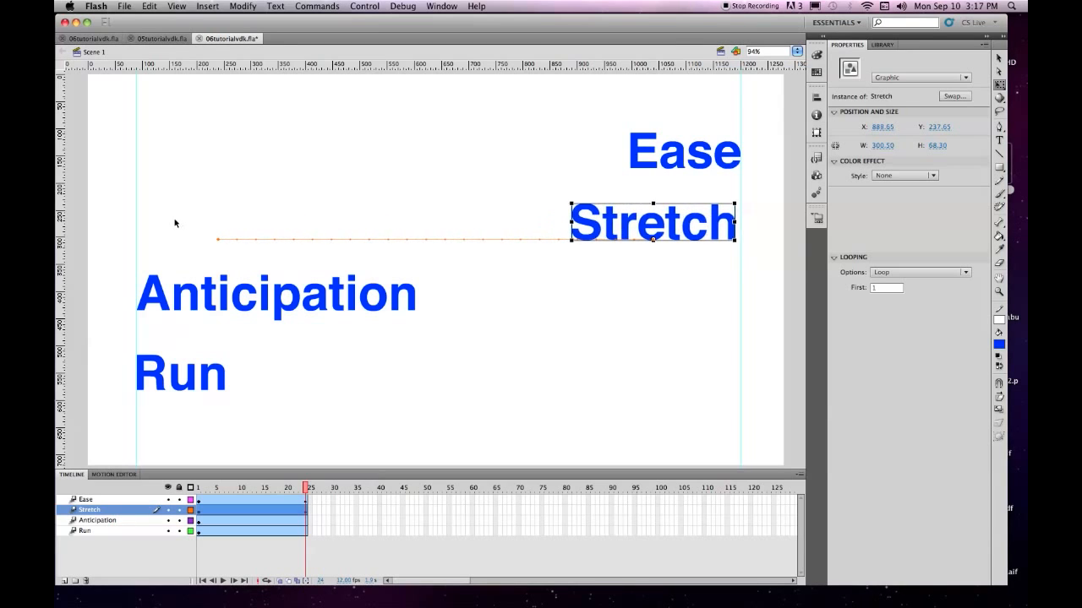
At frame 24, move the "Anticipation" symbol horizontally to the right, toward the right guide
{"action": "left_click", "coordinate": [199, 290]}
{"action": "left_click_drag", "start_coordinate": [199, 290], "coordinate": [205, 290]}
{"action": "key", "text": "shift+Right"}
{"action": "key", "text": "shift+Right"}
{"action": "key", "text": "shift+Right"}
{"action": "key", "text": "shift+Right"}
{"action": "key", "text": "shift+Right"}
{"action": "key", "text": "shift+Right"}
{"action": "key", "text": "shift+Right"}
{"action": "key", "text": "shift+Right"}
{"action": "key", "text": "shift+Right"}
{"action": "key", "text": "shift+Right"}
{"action": "key", "text": "shift+Right"}
{"action": "key", "text": "shift+Right"}
{"action": "key", "text": "shift+Right"}
{"action": "key", "text": "shift+Right"}
{"action": "key", "text": "shift+Right"}
{"action": "key", "text": "shift+Right"}
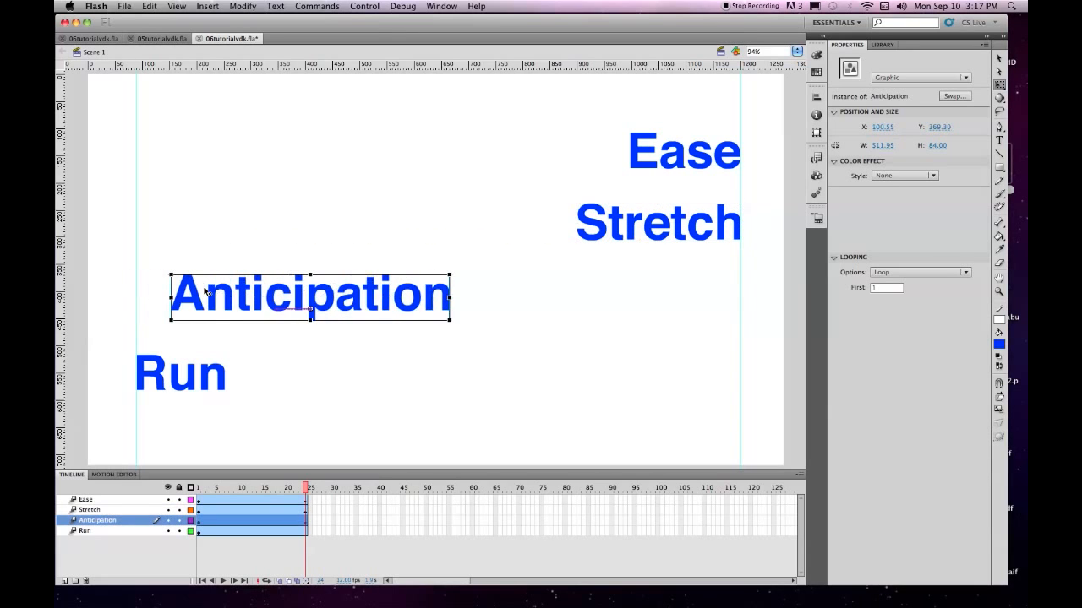
{"action": "key", "text": "shift+Right"}
{"action": "key", "text": "shift+Right"}
{"action": "key", "text": "shift+Right"}
{"action": "key", "text": "shift+Right"}
{"action": "key", "text": "shift+Right"}
{"action": "key", "text": "shift+Right"}
{"action": "key", "text": "shift+Right"}
{"action": "key", "text": "shift+Right"}
{"action": "key", "text": "shift+Right"}
{"action": "key", "text": "shift+Right"}
{"action": "key", "text": "shift+Right"}
{"action": "key", "text": "shift+Right"}
{"action": "key", "text": "shift+Right"}
{"action": "key", "text": "shift+Right"}
{"action": "key", "text": "shift+Right"}
{"action": "key", "text": "shift+Right"}
{"action": "key", "text": "shift+Right"}
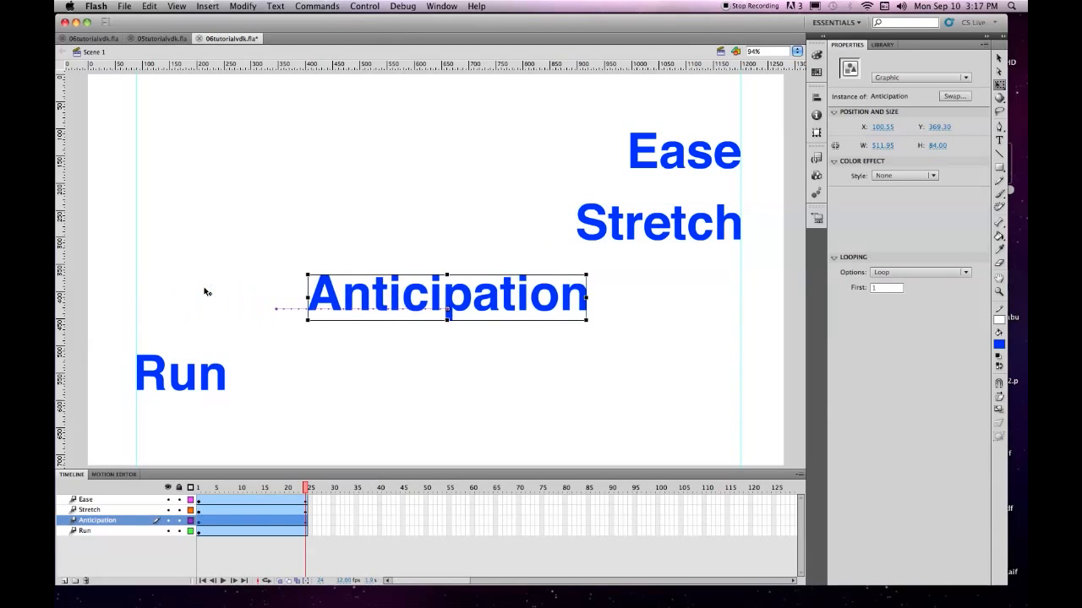
{"action": "key", "text": "shift+Right"}
{"action": "key", "text": "shift+Right"}
{"action": "key", "text": "shift+Right"}
{"action": "key", "text": "shift+Right"}
{"action": "key", "text": "shift+Right"}
{"action": "key", "text": "shift+Right"}
{"action": "key", "text": "shift+Right"}
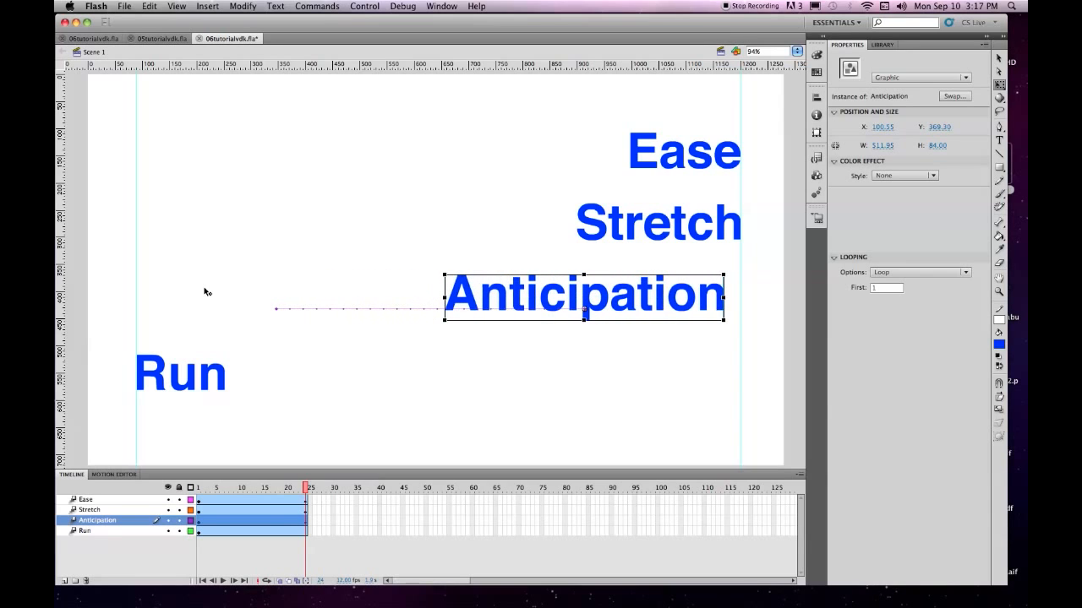